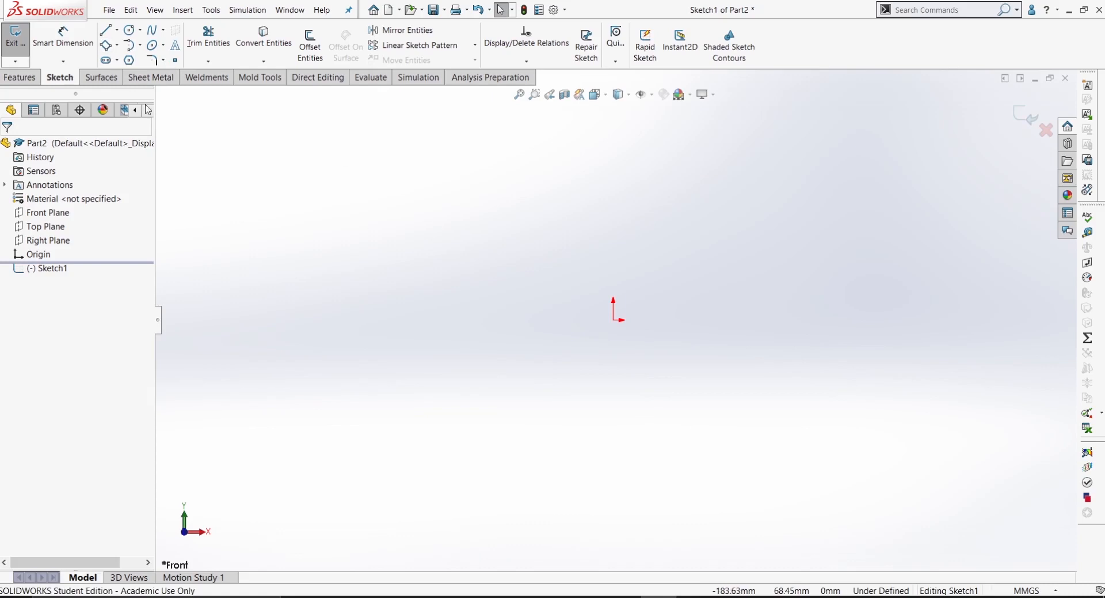
Sketch a vertical centerline about 64 mm long ending at the origin, continuing into a horizontal centerline running left from the origin
click(117, 32)
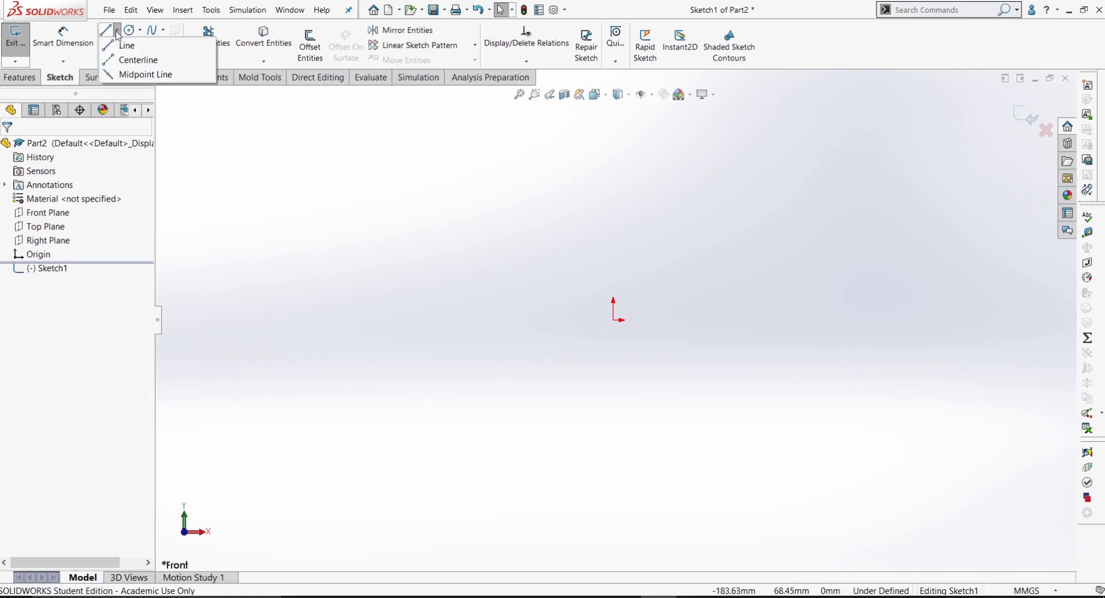
click(406, 128)
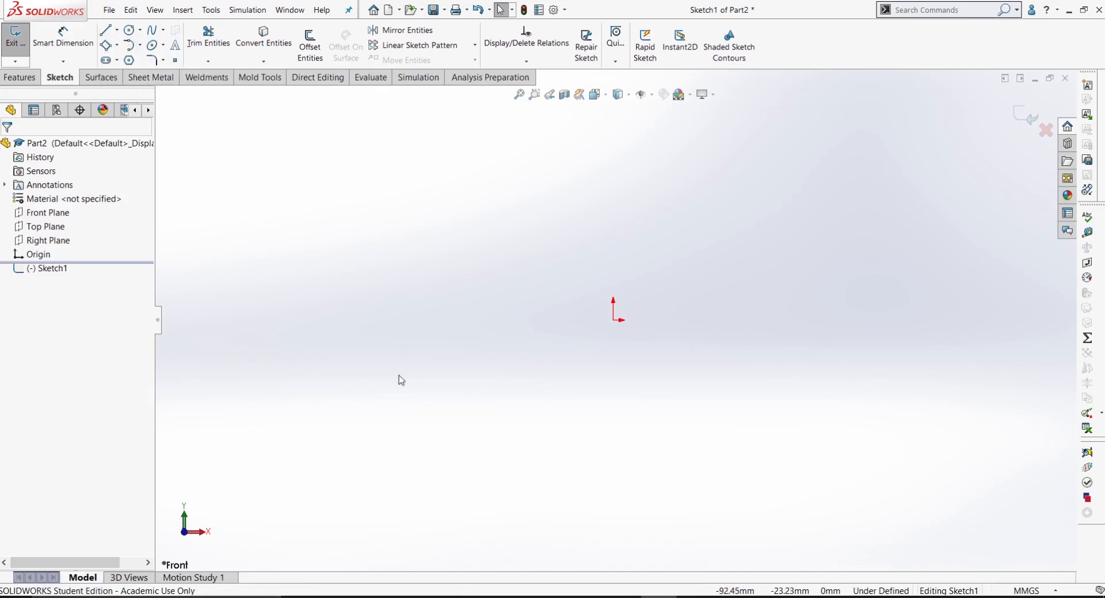
right_drag(400, 369, 440, 327)
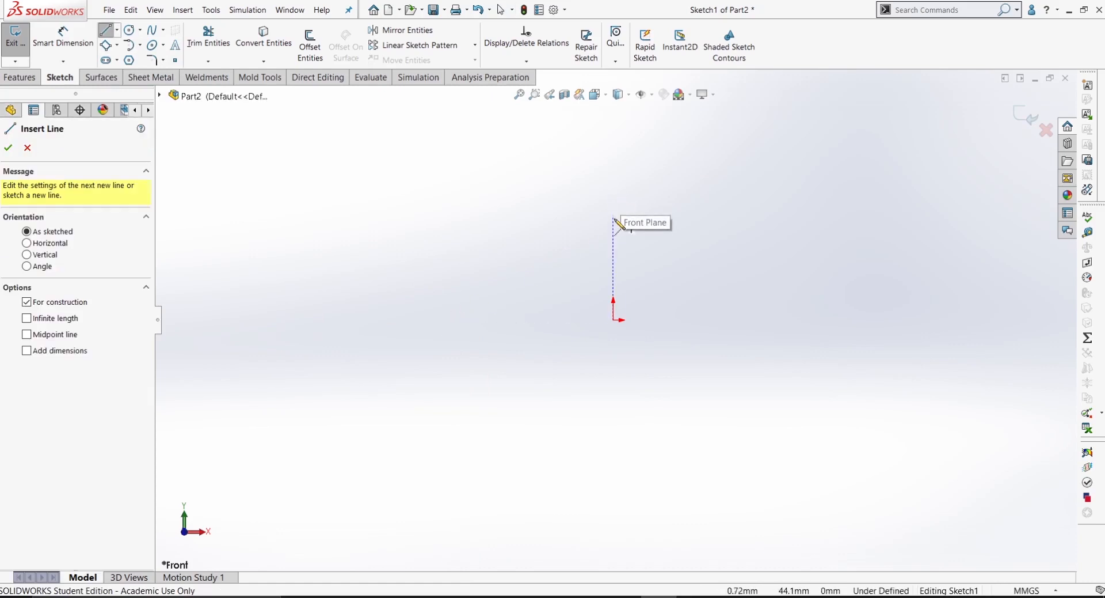
click(613, 171)
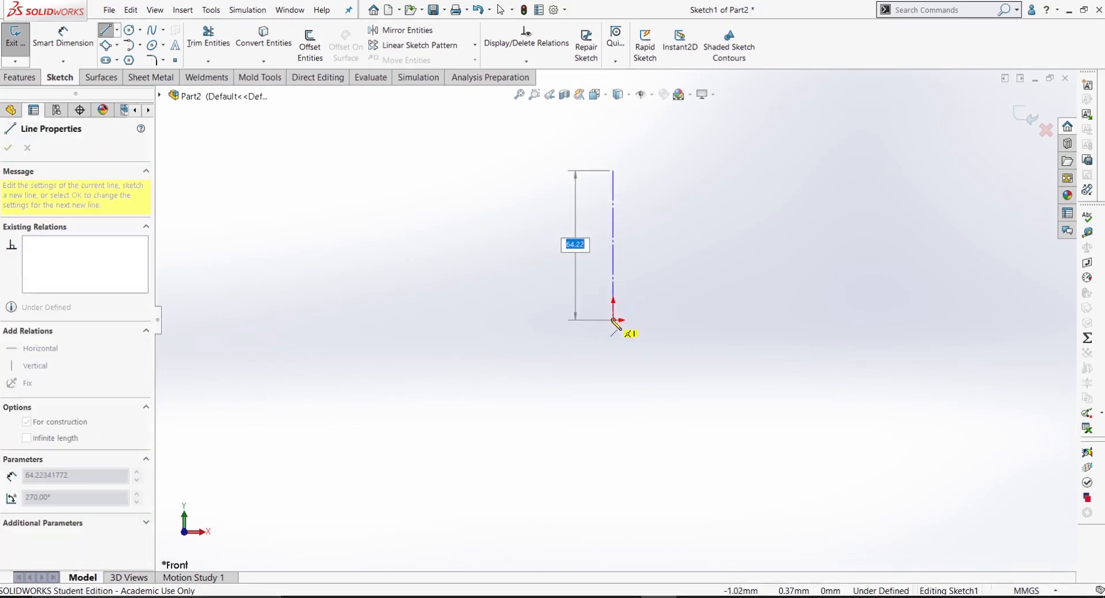
click(613, 319)
click(486, 320)
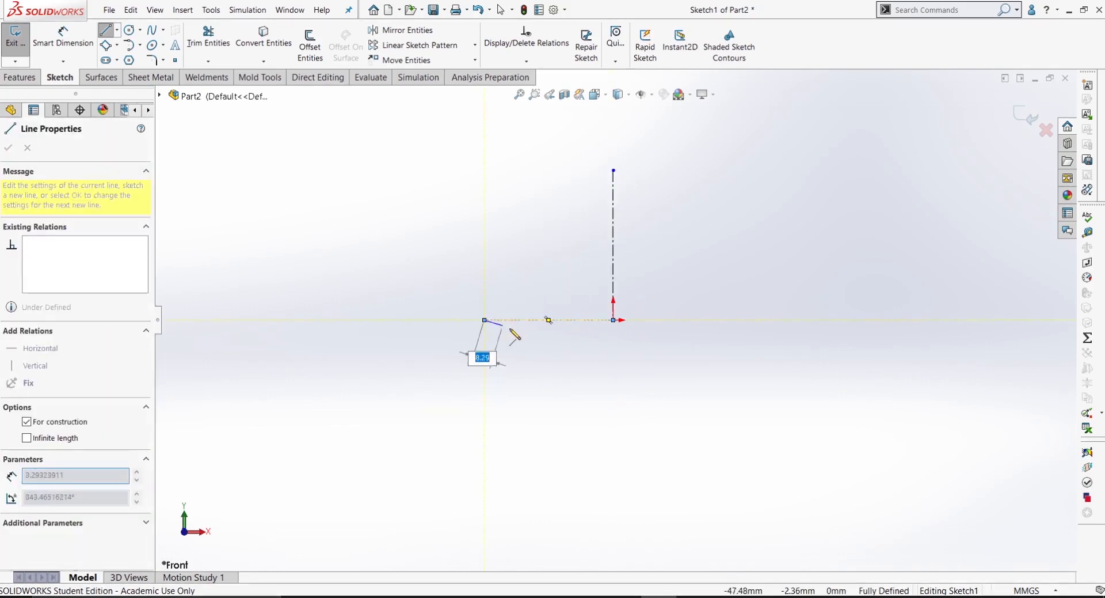
right_click(518, 329)
click(522, 339)
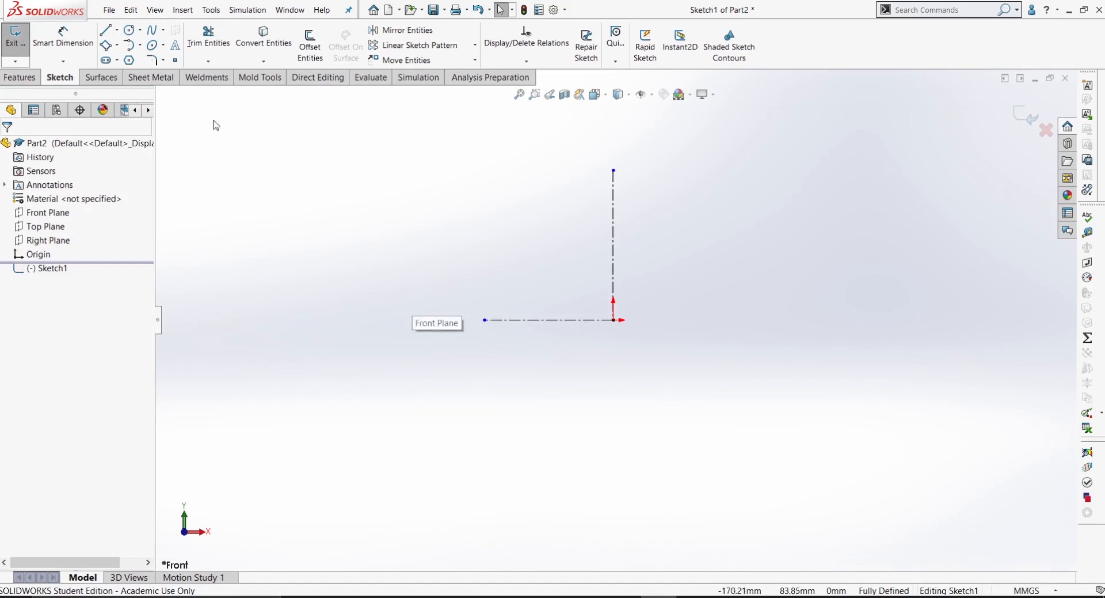
Sketch a stepped quarter profile from the vertical centerline's upper end, with a flange about 7.5 mm thick and a web edge ending on the horizontal centerline
click(106, 30)
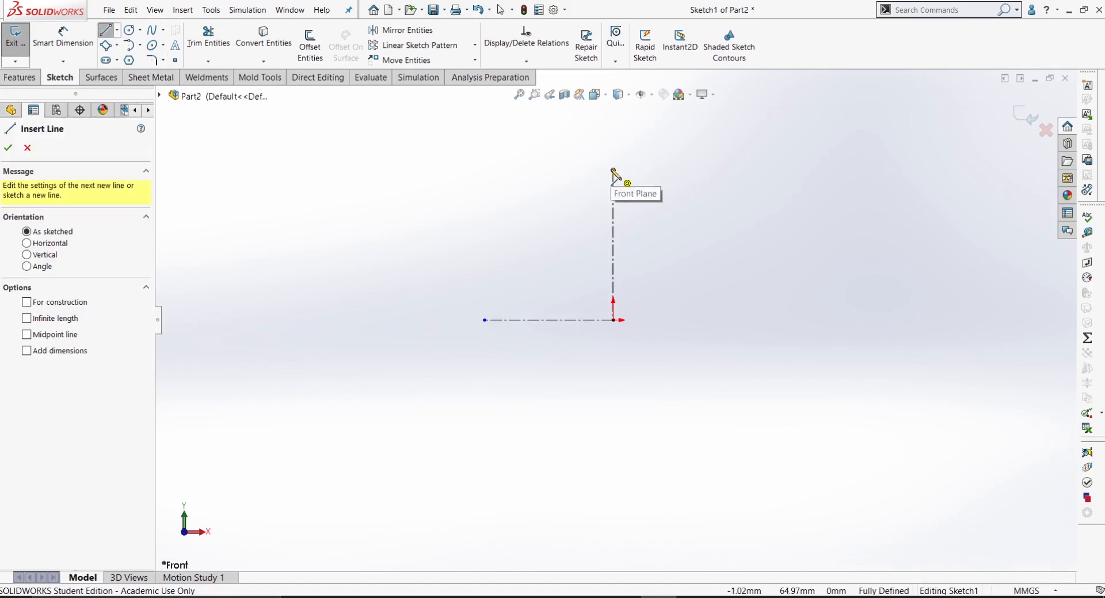
click(614, 171)
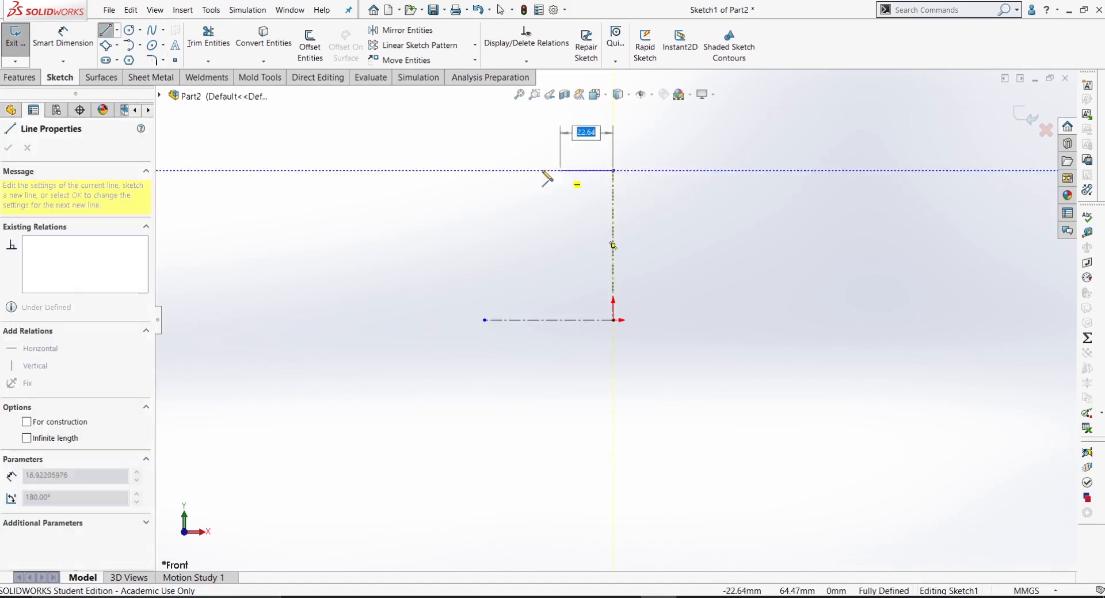
click(470, 171)
click(470, 187)
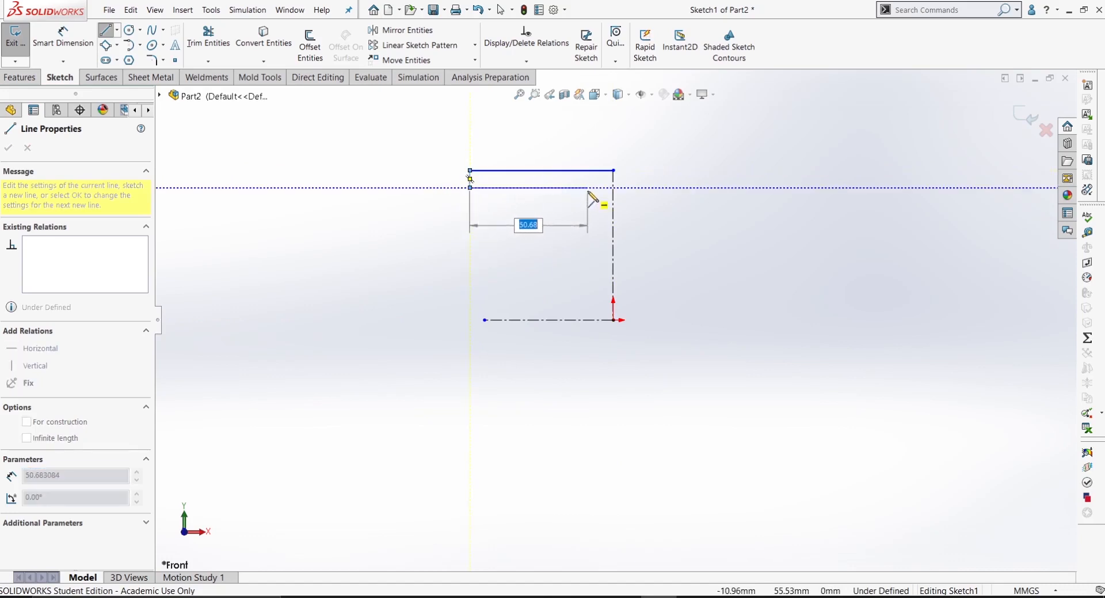
click(589, 187)
click(589, 319)
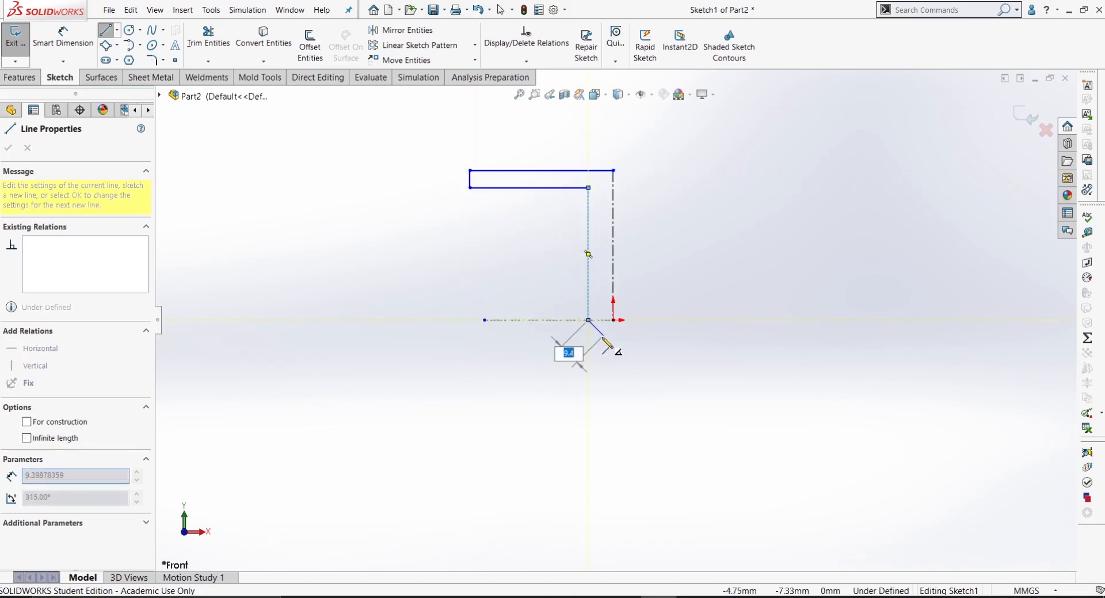
right_click(604, 358)
key(Escape)
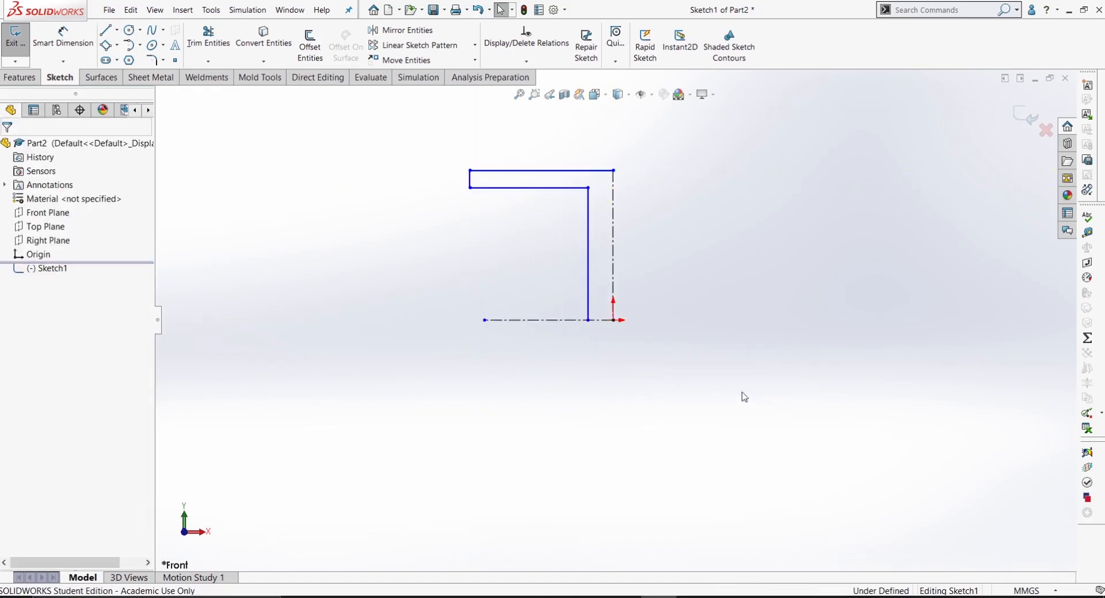
Dimension the short vertical end line of the upper flange to a 20 mm thickness
right_drag(743, 395, 732, 340)
click(471, 183)
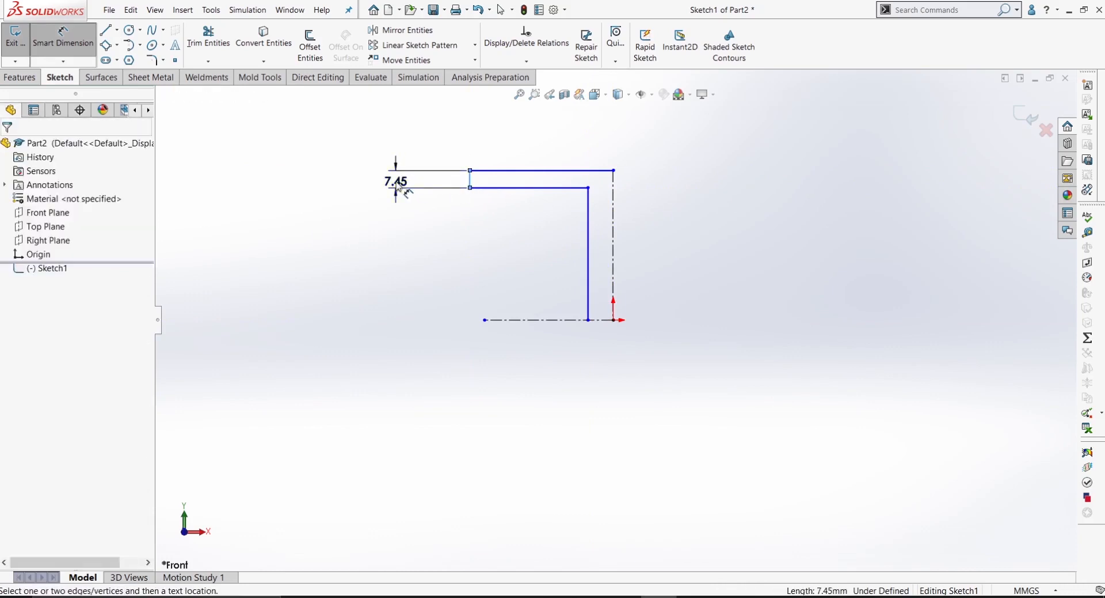
click(399, 185)
text(20)
key(Return)
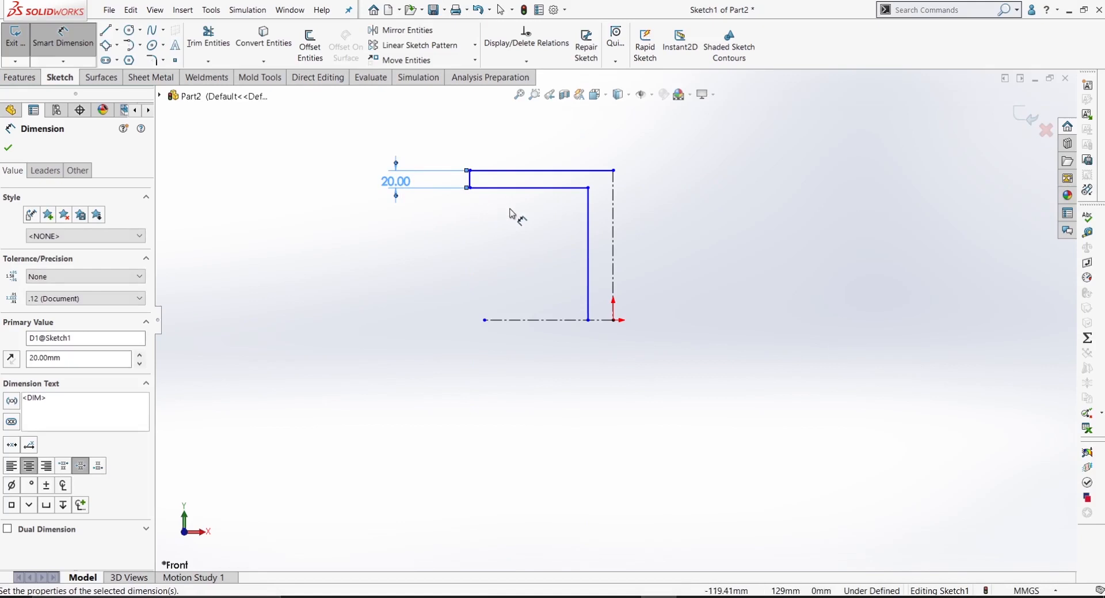
Dimension the web thickness to 20 mm as a doubled distance between the web edge and the vertical centerline
click(589, 261)
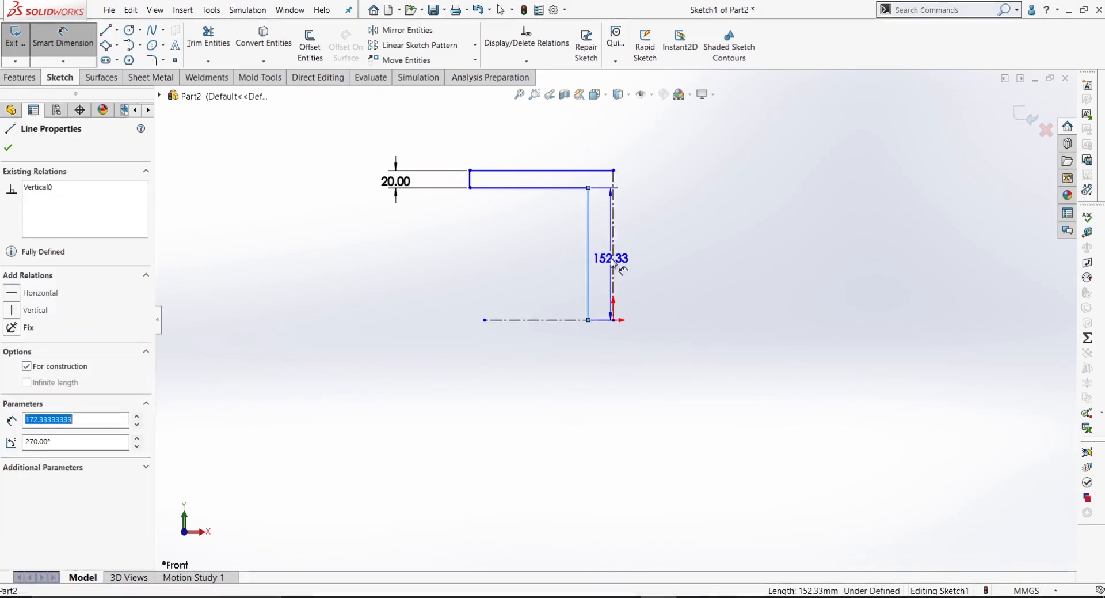
click(613, 261)
click(695, 272)
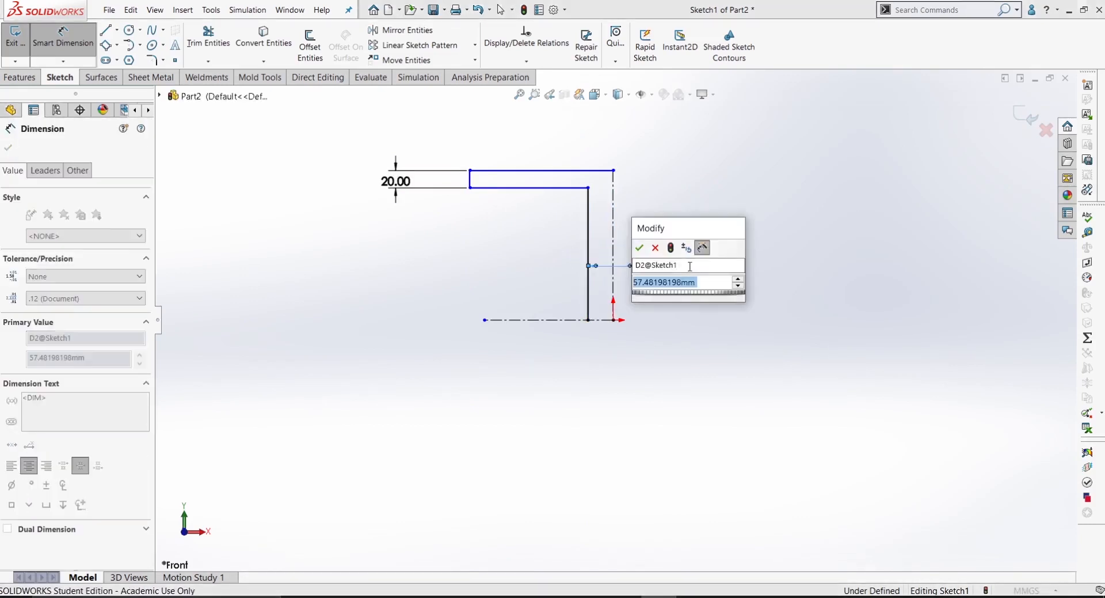
text(20)
key(Return)
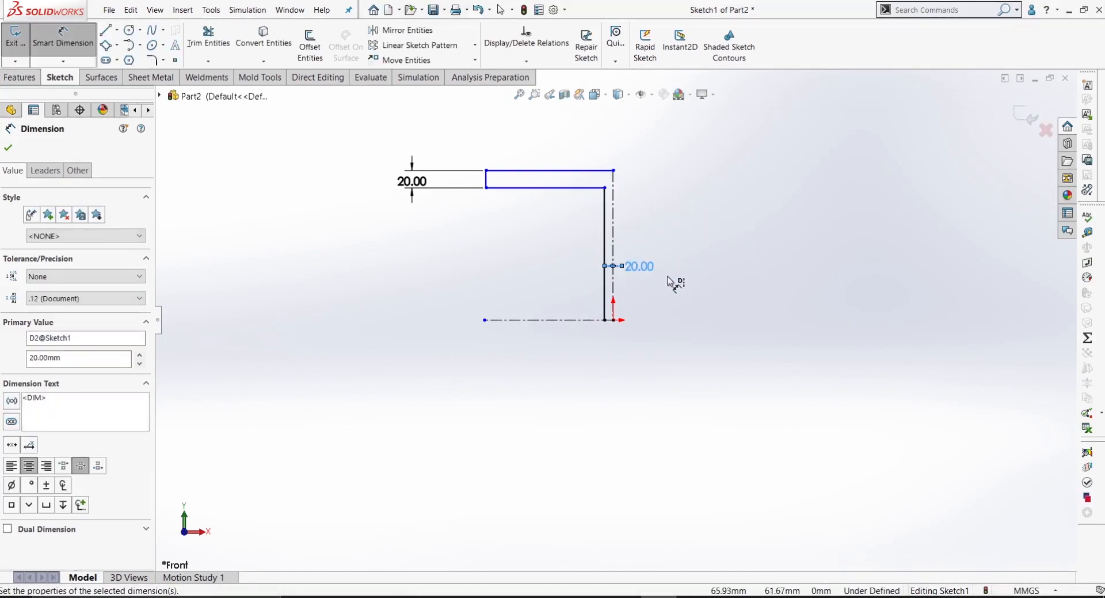
scroll(662, 282, down, 10)
drag(756, 221, 764, 250)
click(637, 310)
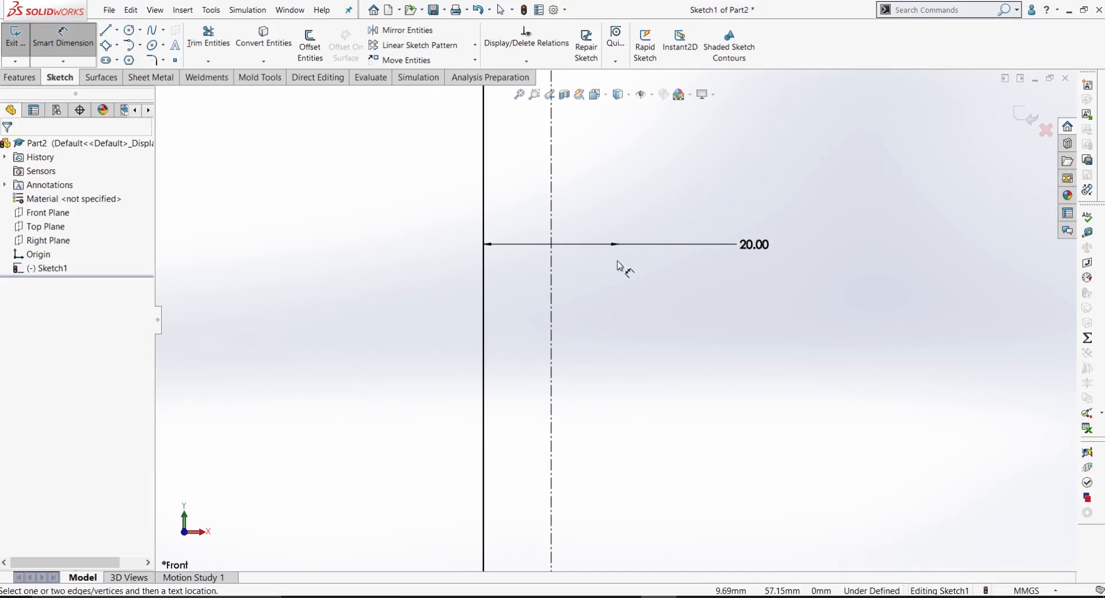
scroll(624, 257, up, 8)
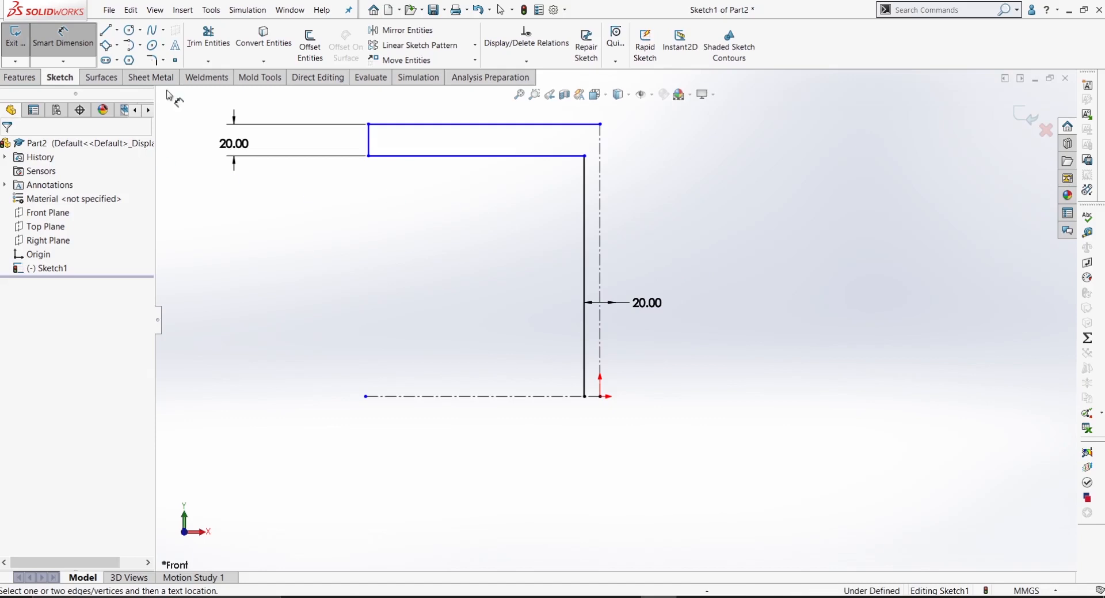
Dimension the inner flange edge to the horizontal centerline as a doubled distance of 140 mm
click(476, 156)
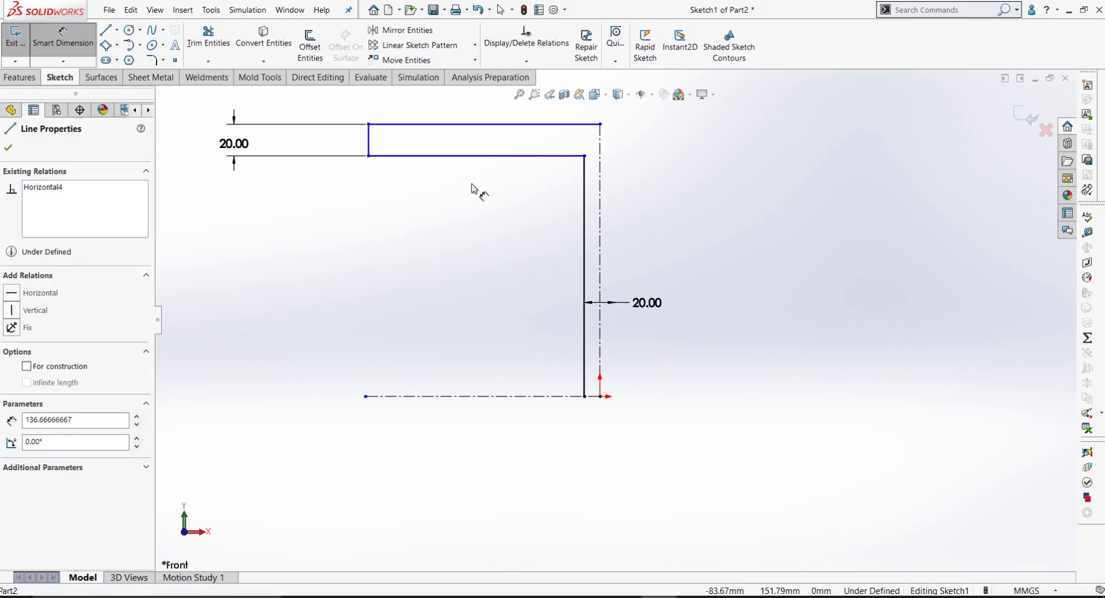
click(522, 397)
key(z)
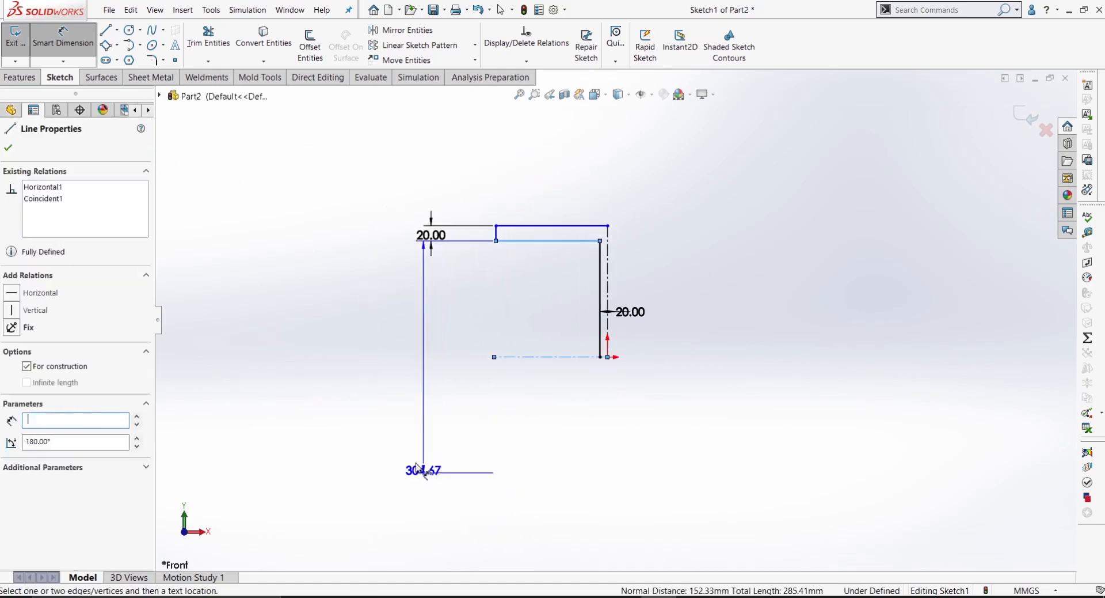
click(411, 377)
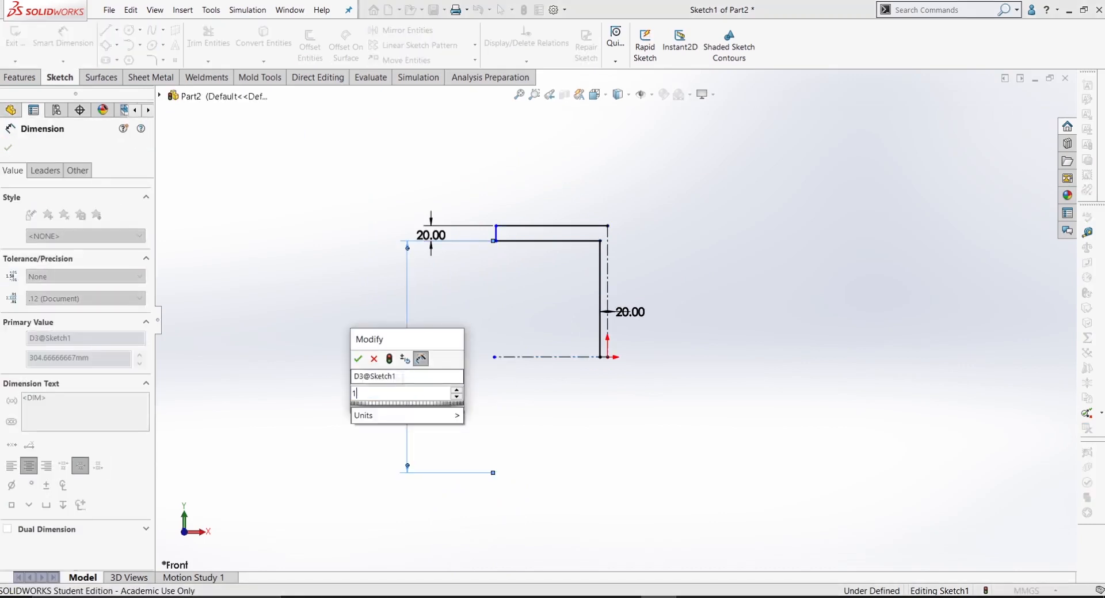
text(140)
key(Return)
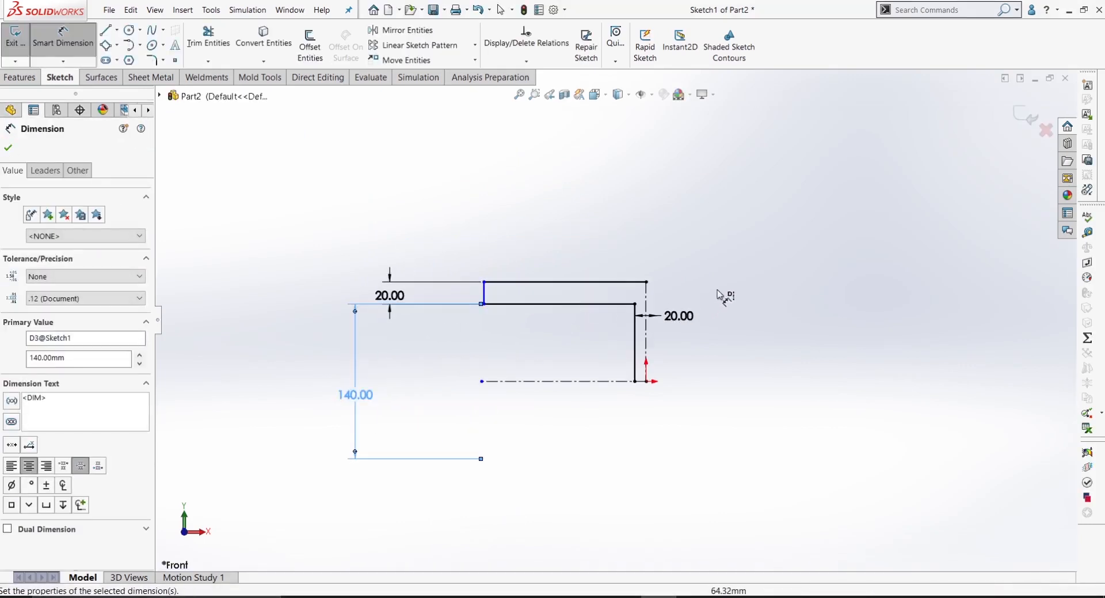
Dimension the overall flange width to 160 mm as a doubled distance between the flange's end line and the vertical centerline
scroll(702, 344, down, 2)
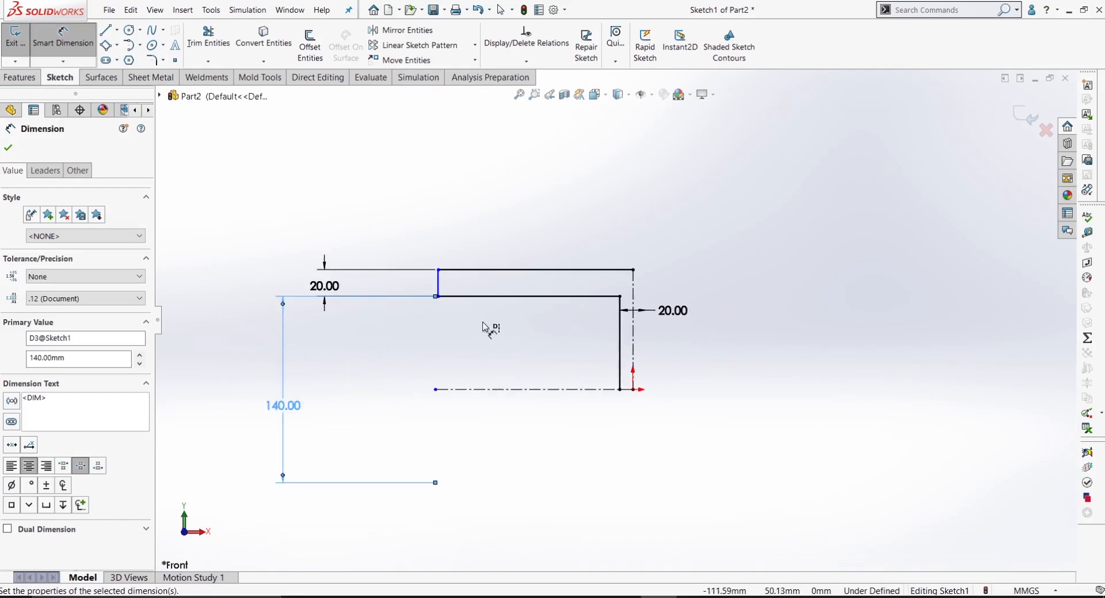
click(440, 285)
click(634, 343)
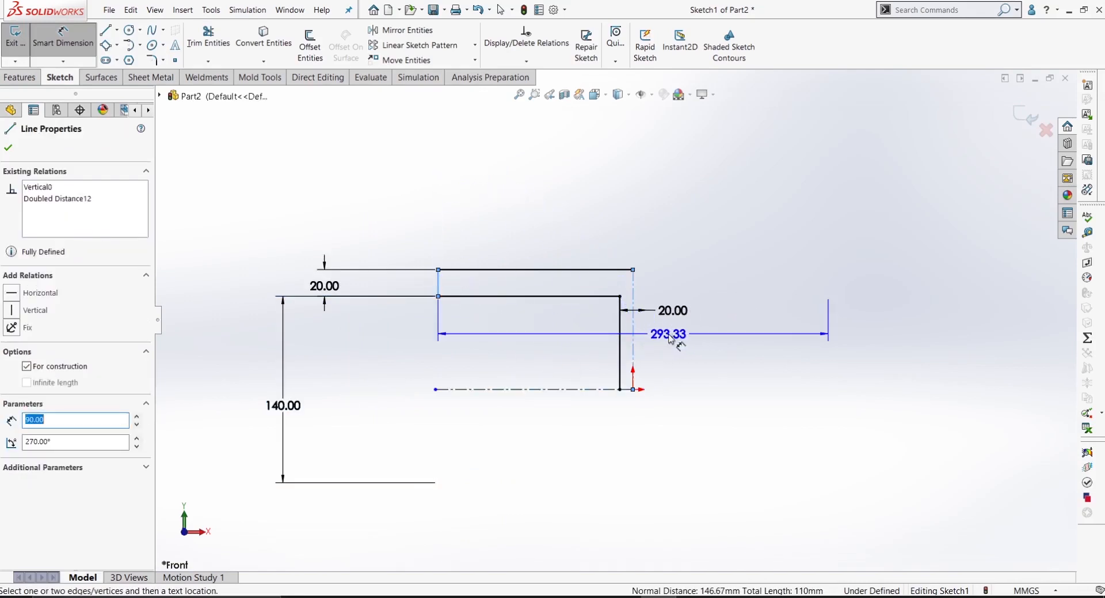
click(774, 217)
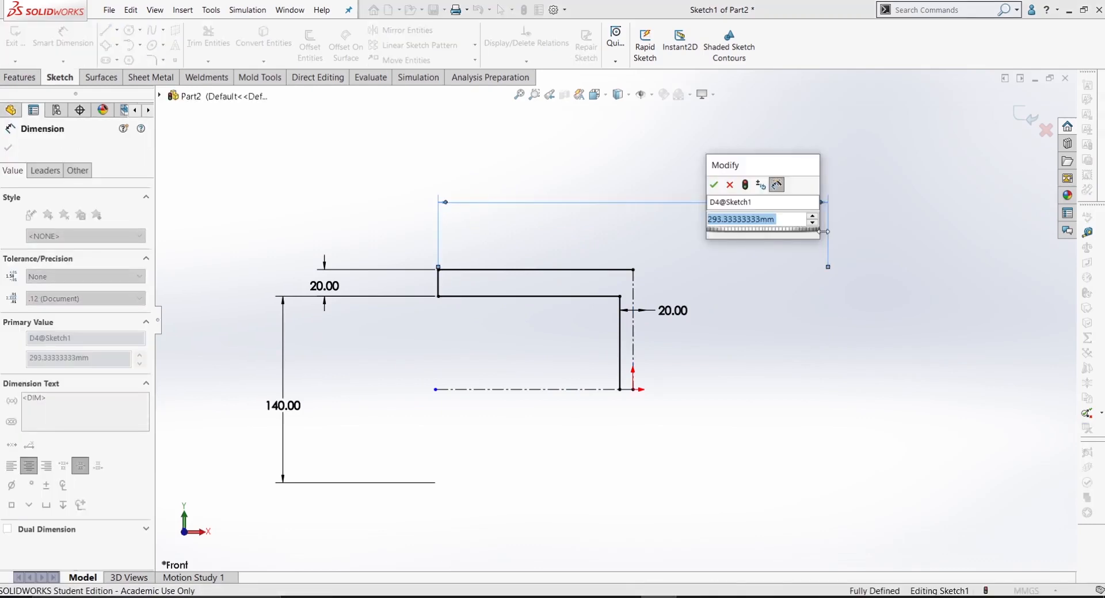
text(160)
key(Return)
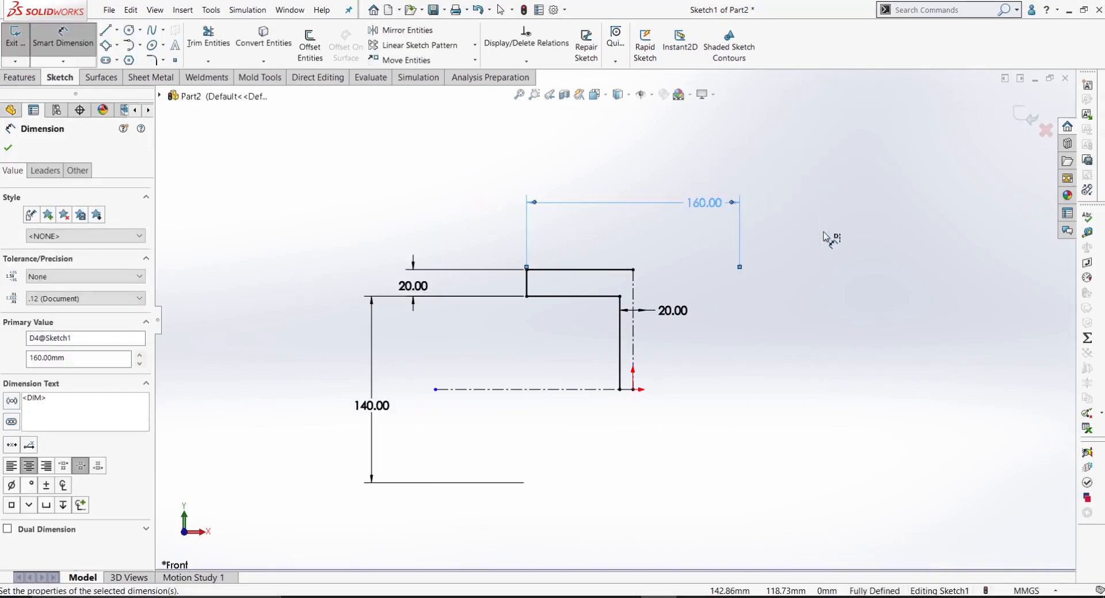
key(Escape)
Mirror the four solid profile lines about the horizontal centerline, keeping the originals
scroll(662, 403, down, 2)
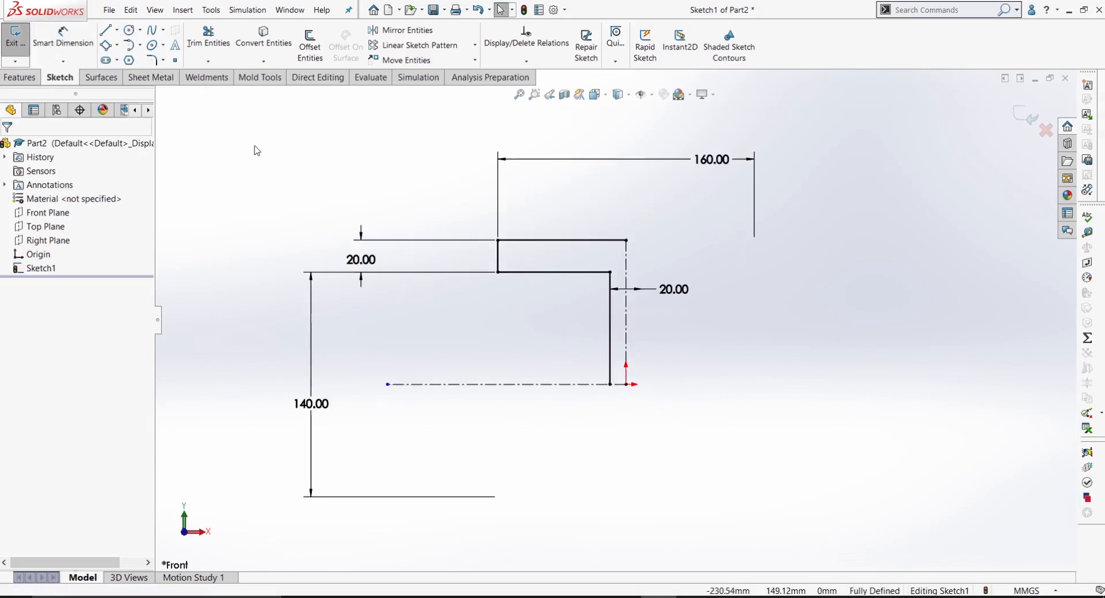
click(403, 30)
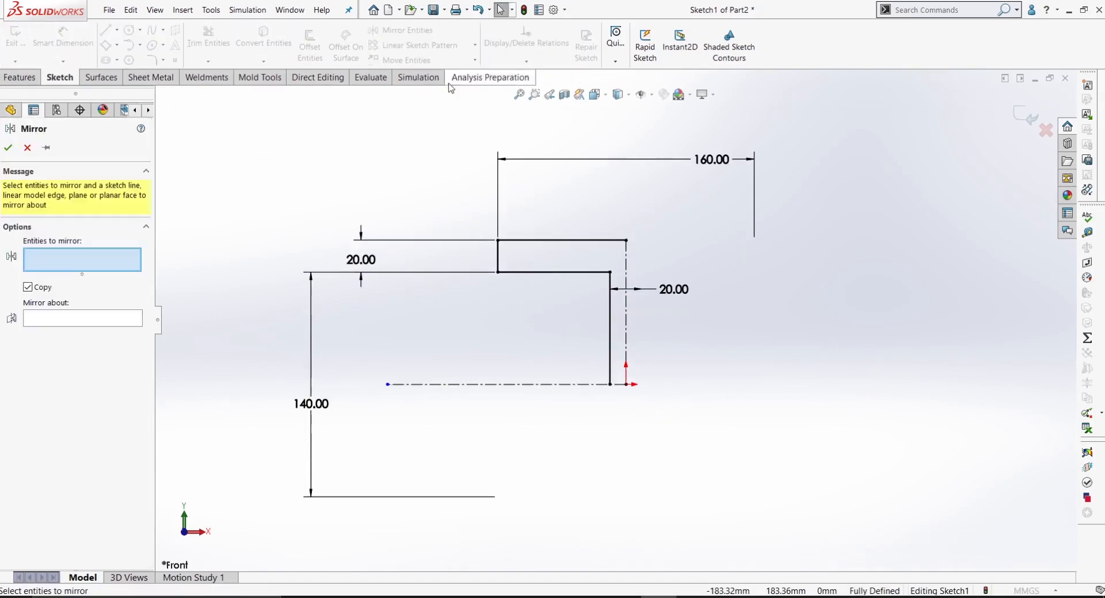
drag(615, 219, 578, 323)
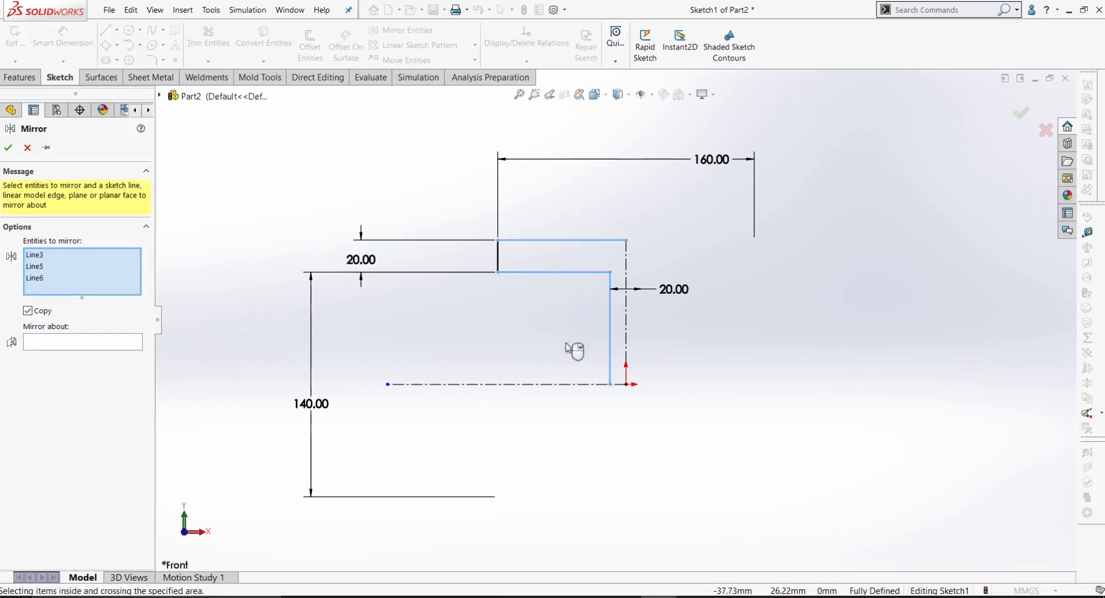
drag(520, 248, 483, 263)
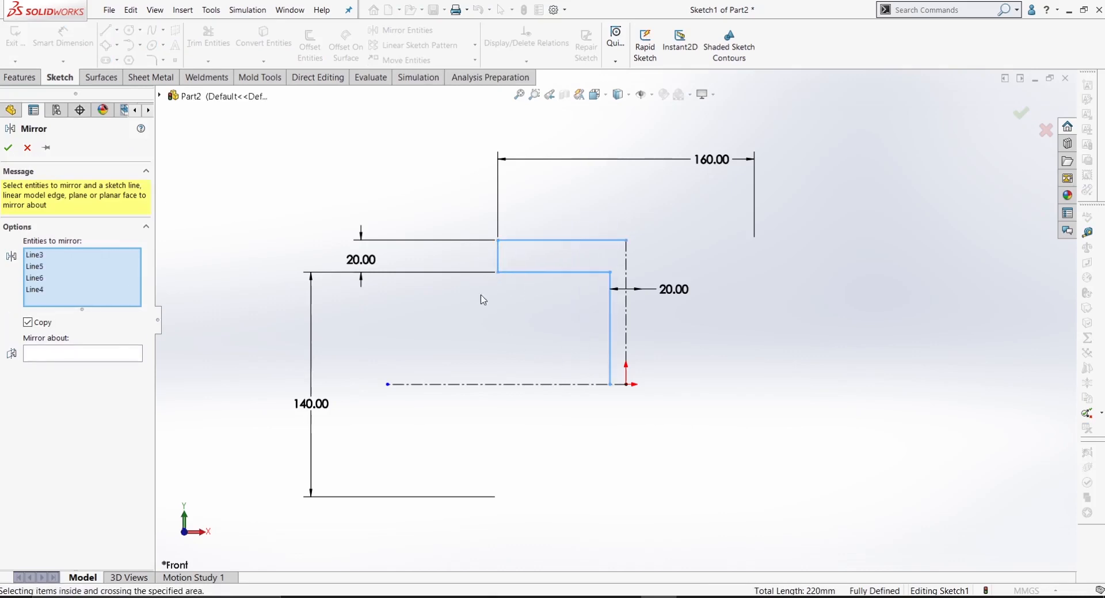
click(58, 358)
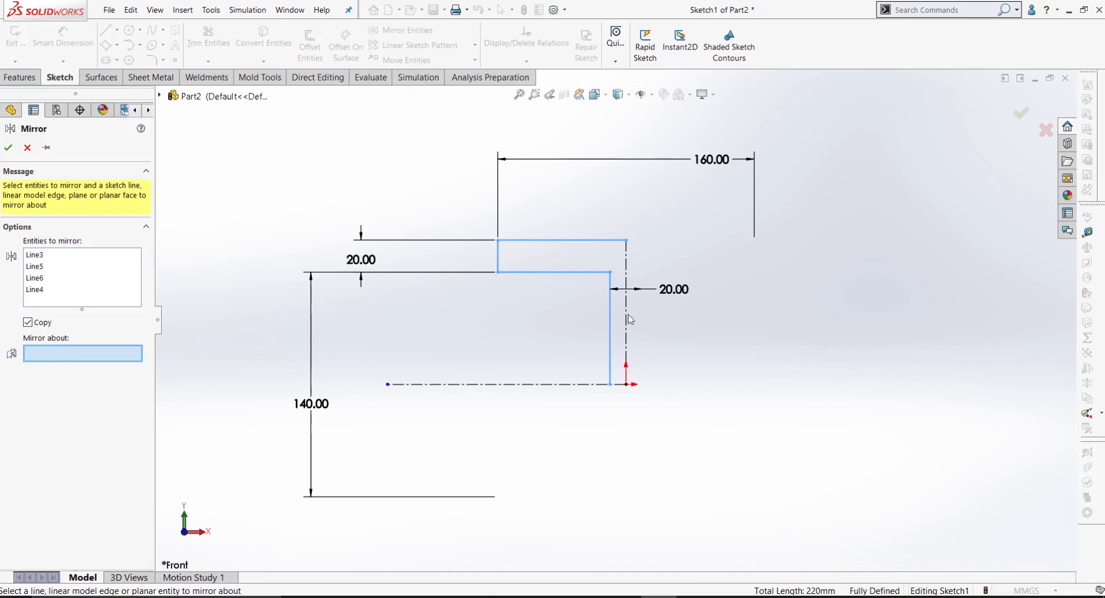
click(557, 385)
click(8, 146)
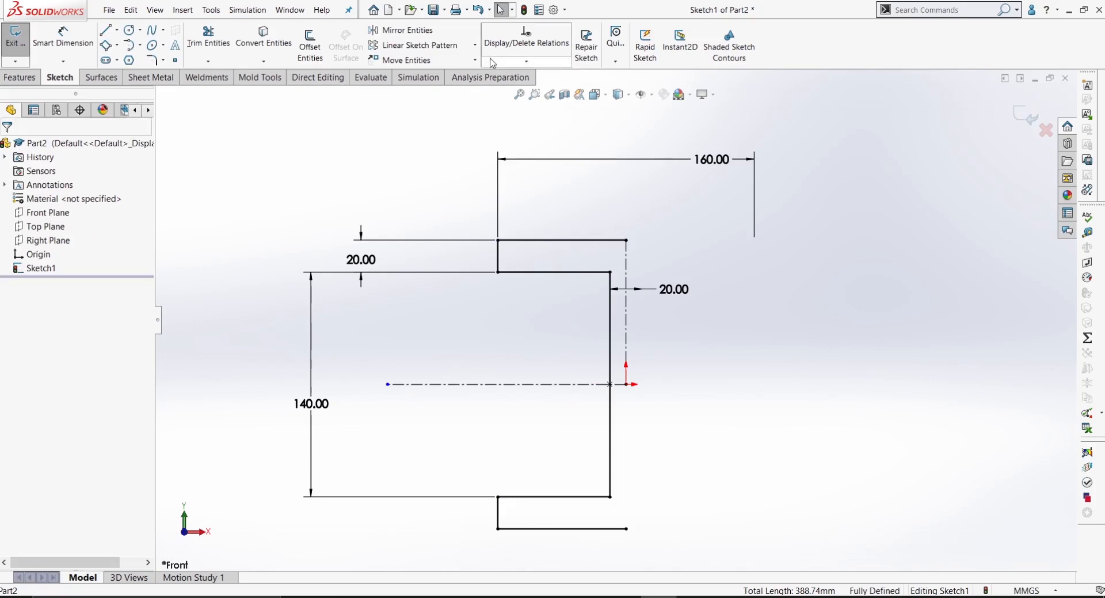
click(400, 30)
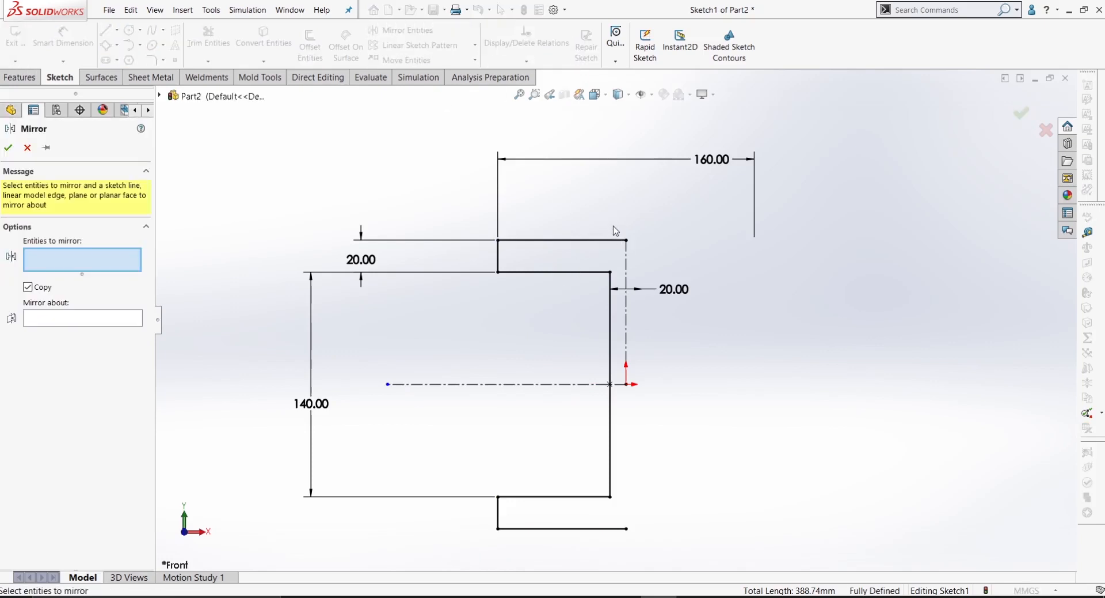
mouse_move(614, 230)
mouse_down()
mouse_move(605, 316)
mouse_move(489, 340)
mouse_up()
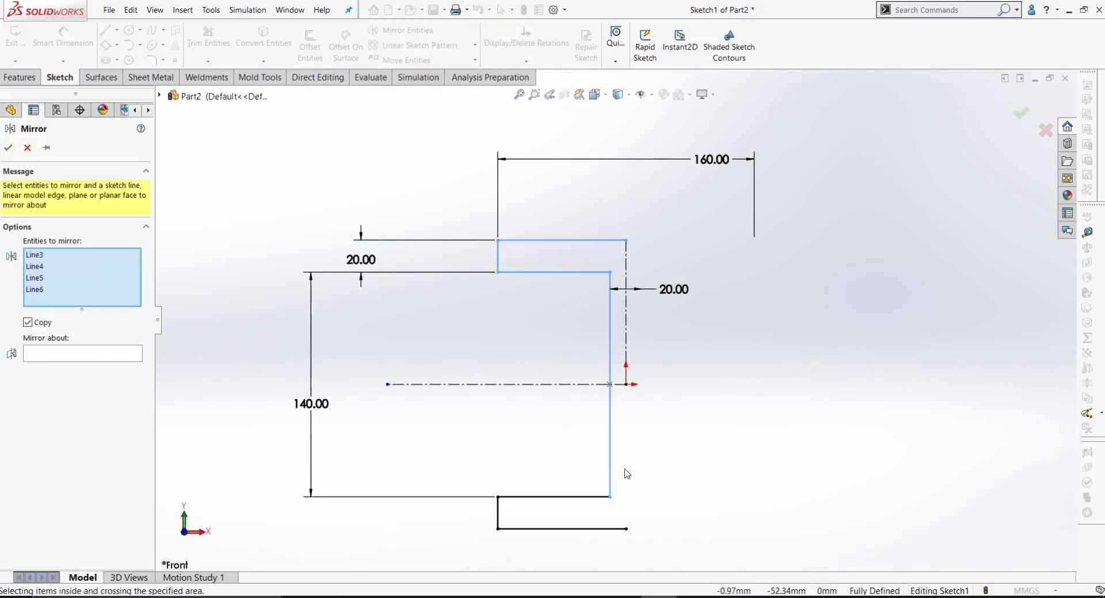
mouse_move(587, 469)
mouse_down()
mouse_move(474, 537)
mouse_move(489, 537)
mouse_up()
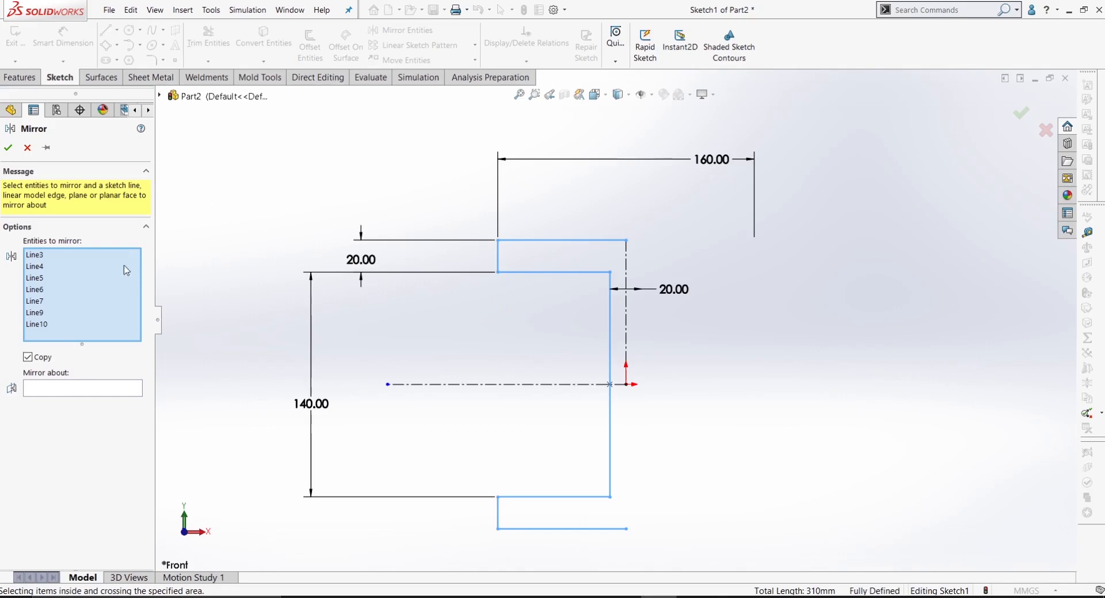
click(53, 324)
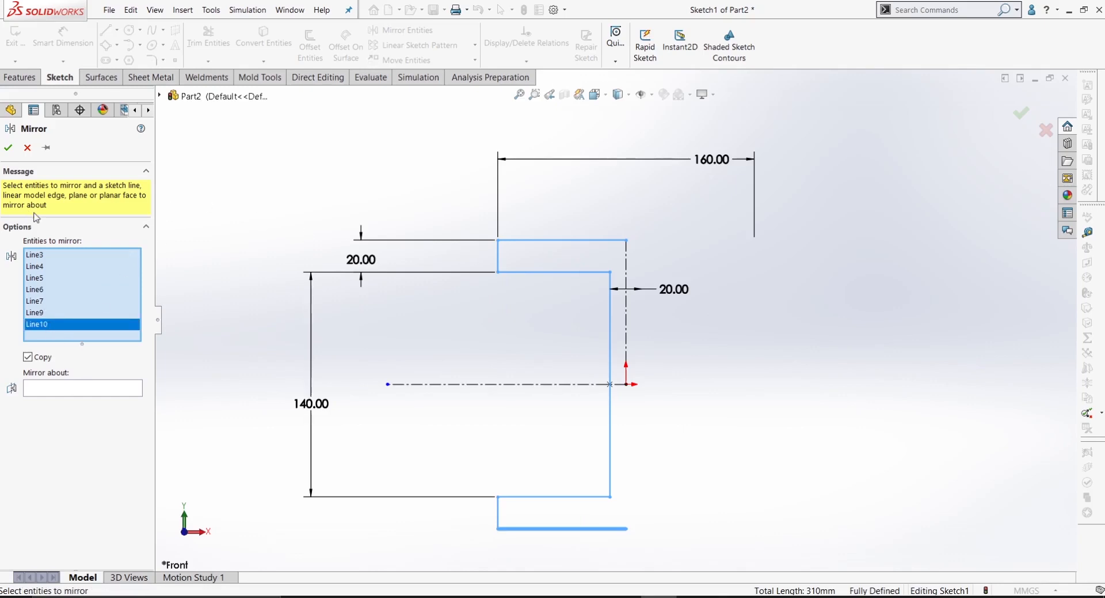
click(27, 147)
click(401, 30)
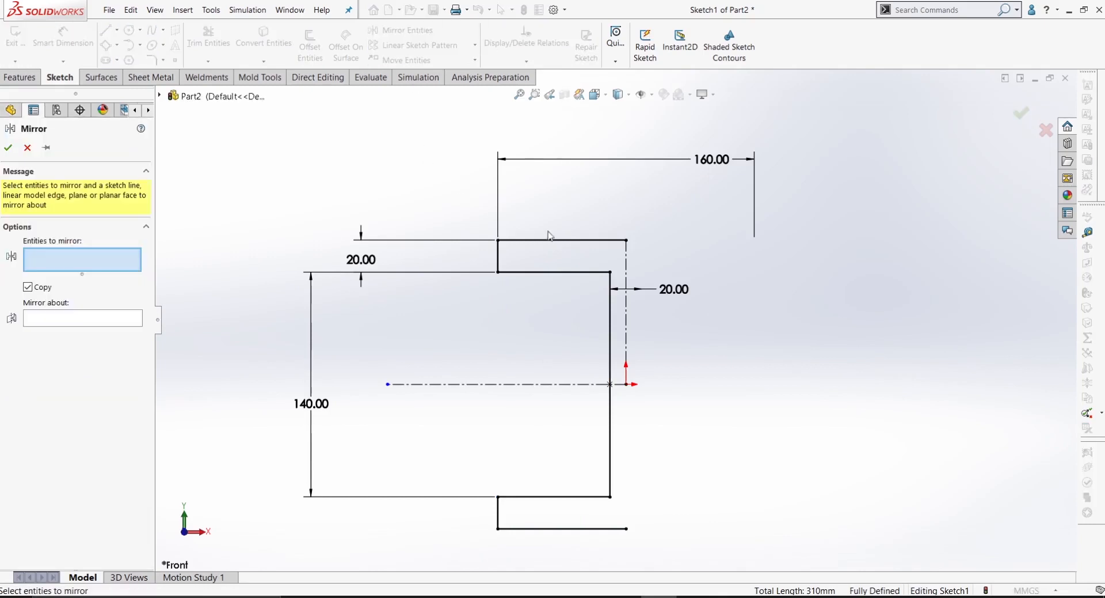
click(478, 216)
drag(477, 218, 554, 284)
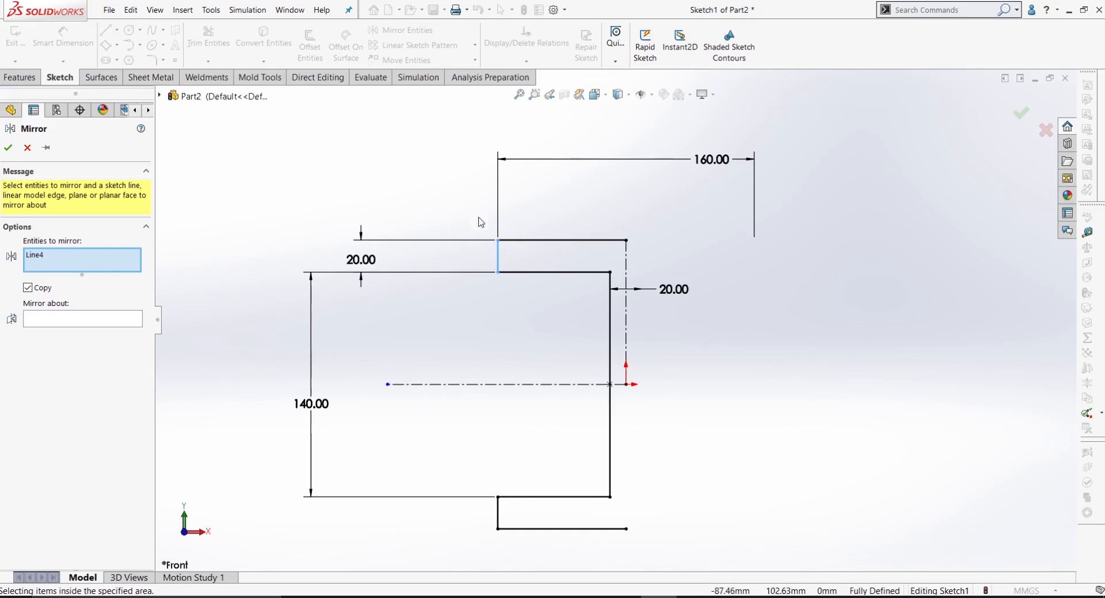
click(28, 151)
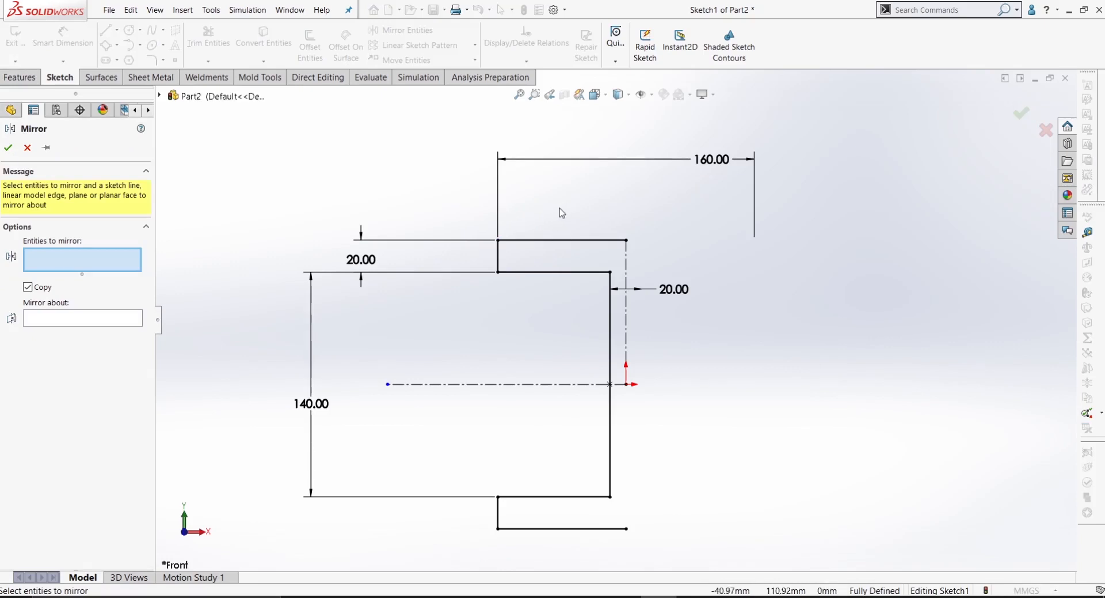
Mirror all seven solid profile lines about the vertical centerline, keeping the originals, to complete the I-beam outline
drag(559, 208, 515, 273)
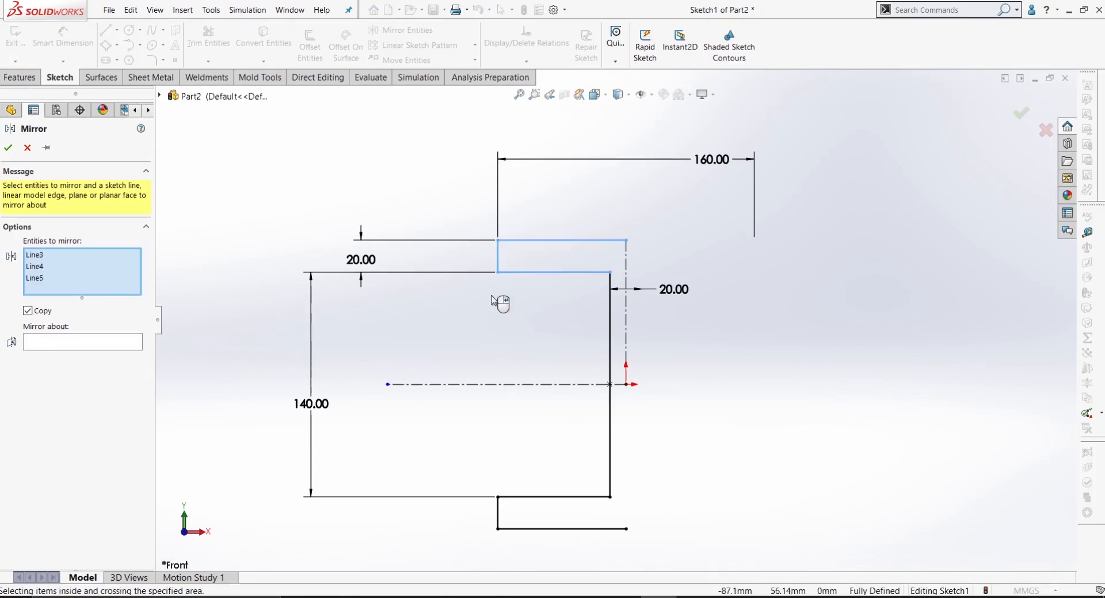
scroll(599, 342, up, 1)
scroll(604, 344, down, 1)
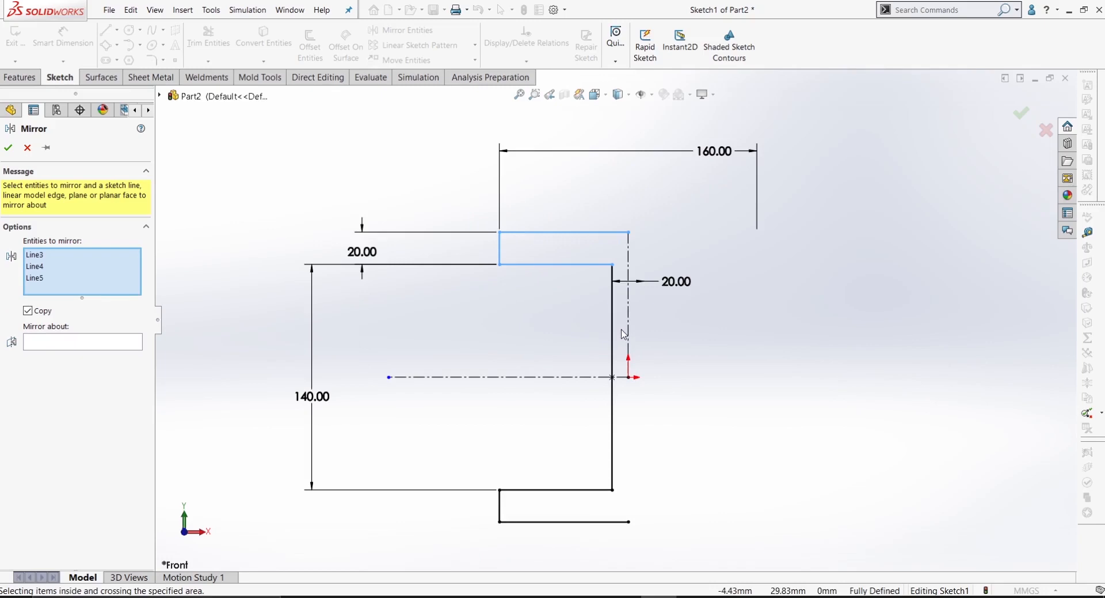
click(612, 349)
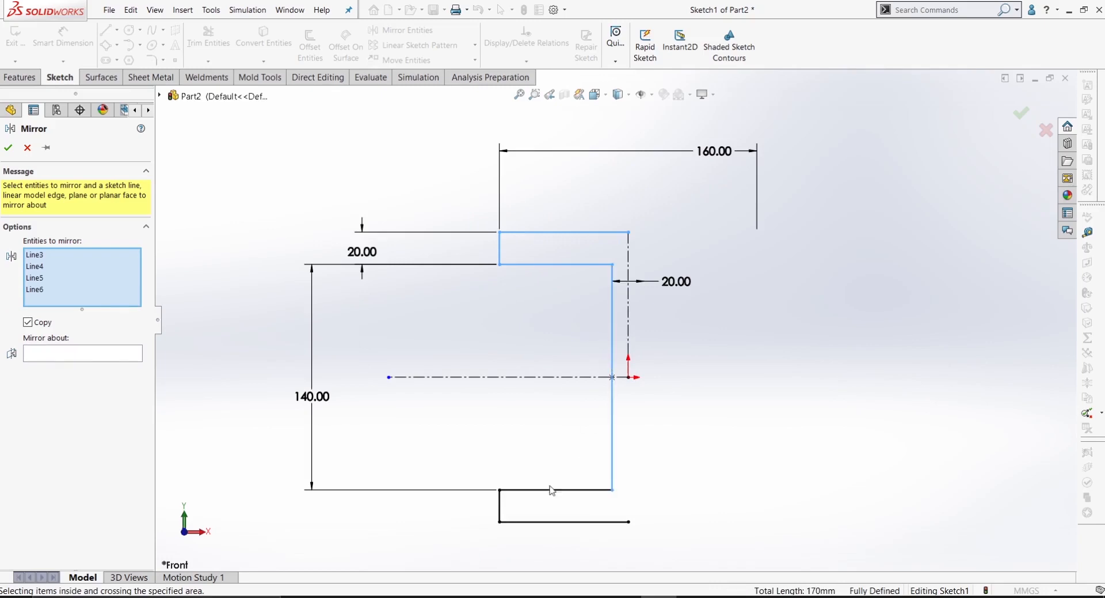
drag(500, 532, 500, 533)
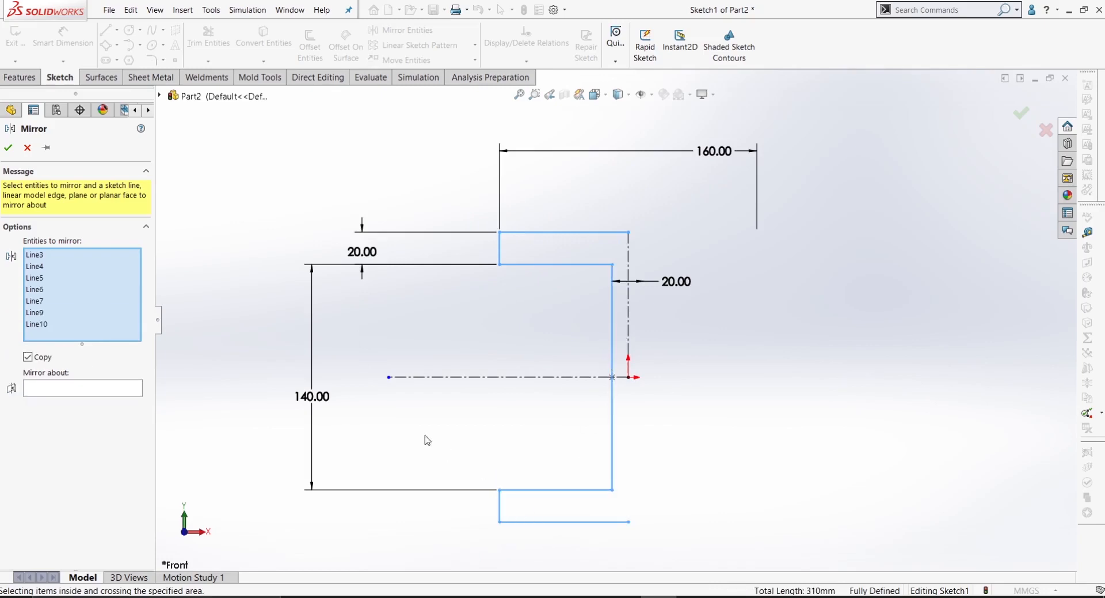
click(122, 391)
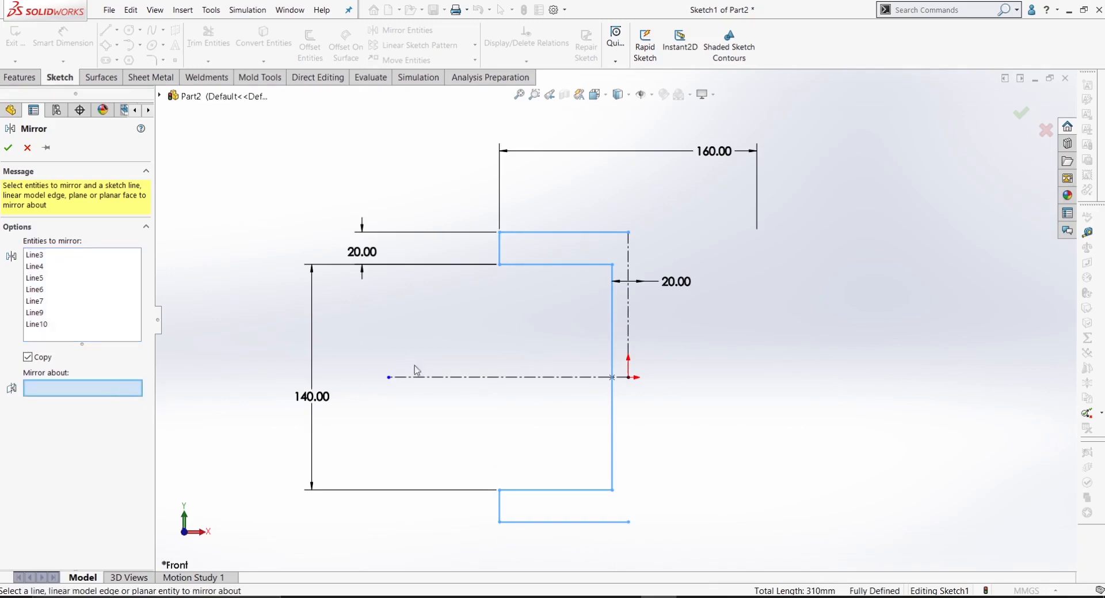
click(629, 315)
click(8, 147)
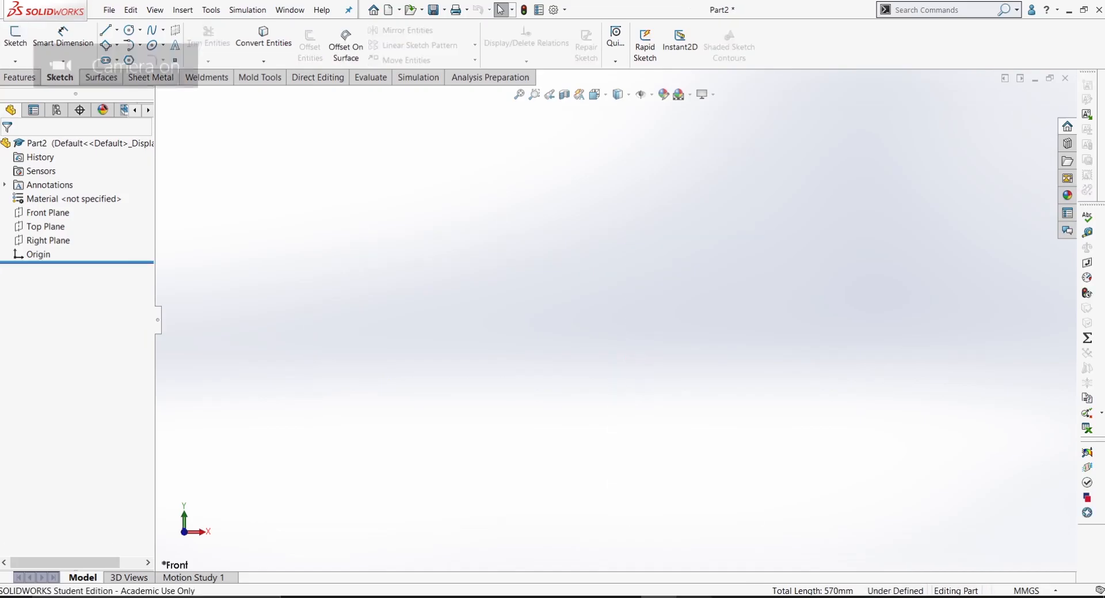
Consult the split-ring drawing in Photos and sketch an origin-centred circle of about 55 mm radius in a new Front Plane sketch
key(alt+Tab)
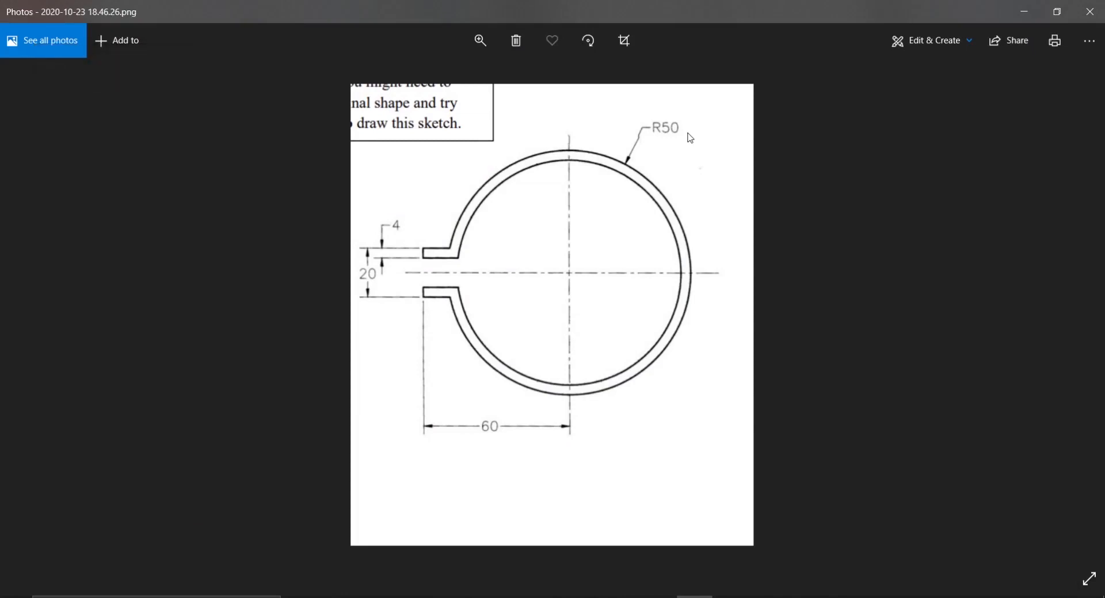
click(1026, 12)
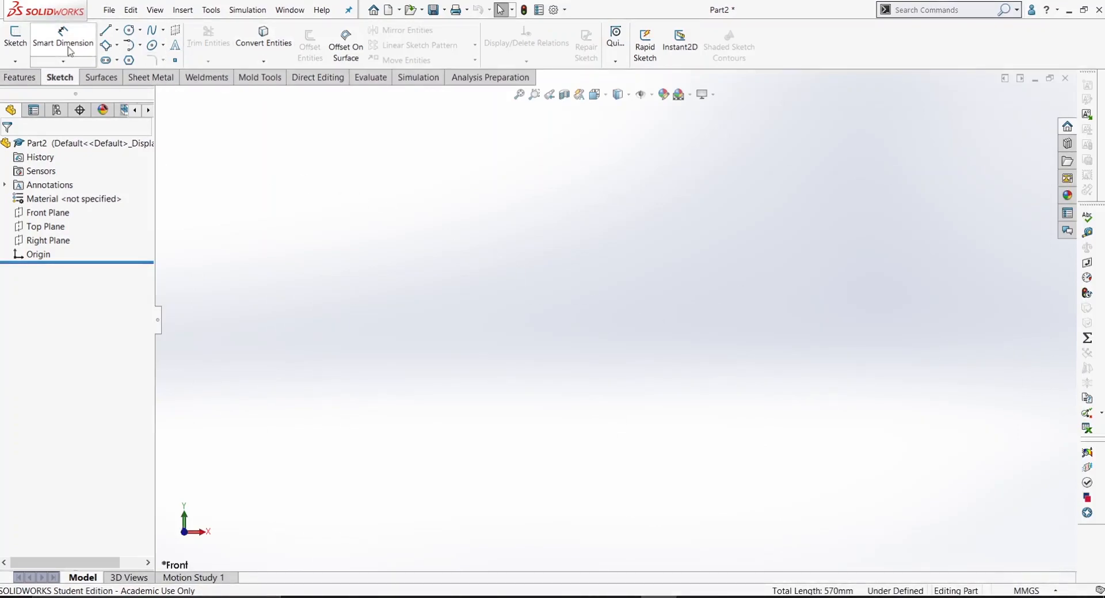
click(16, 38)
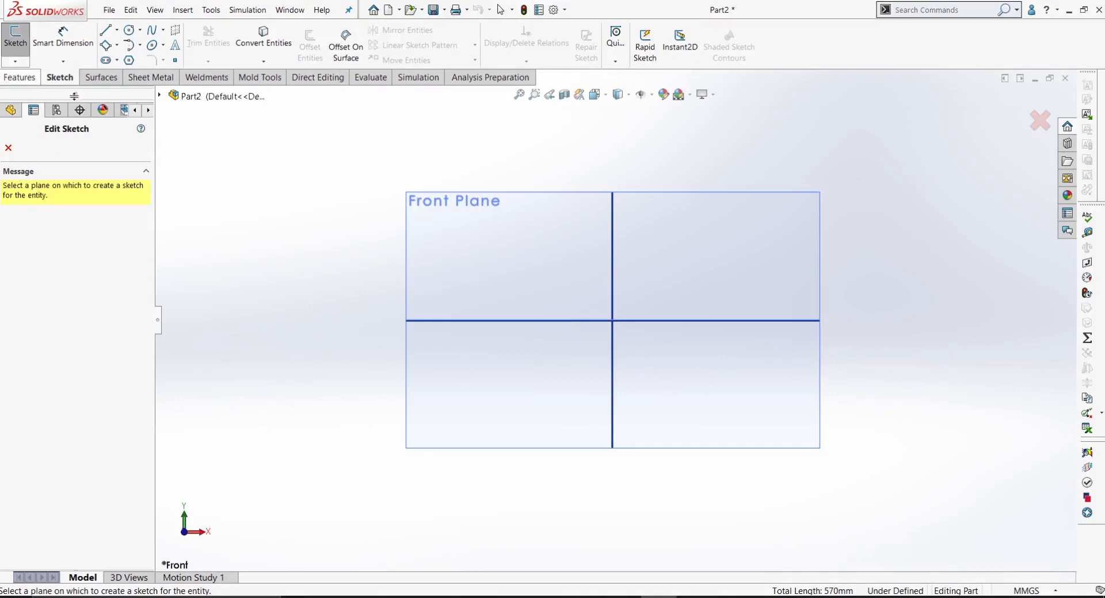
click(433, 226)
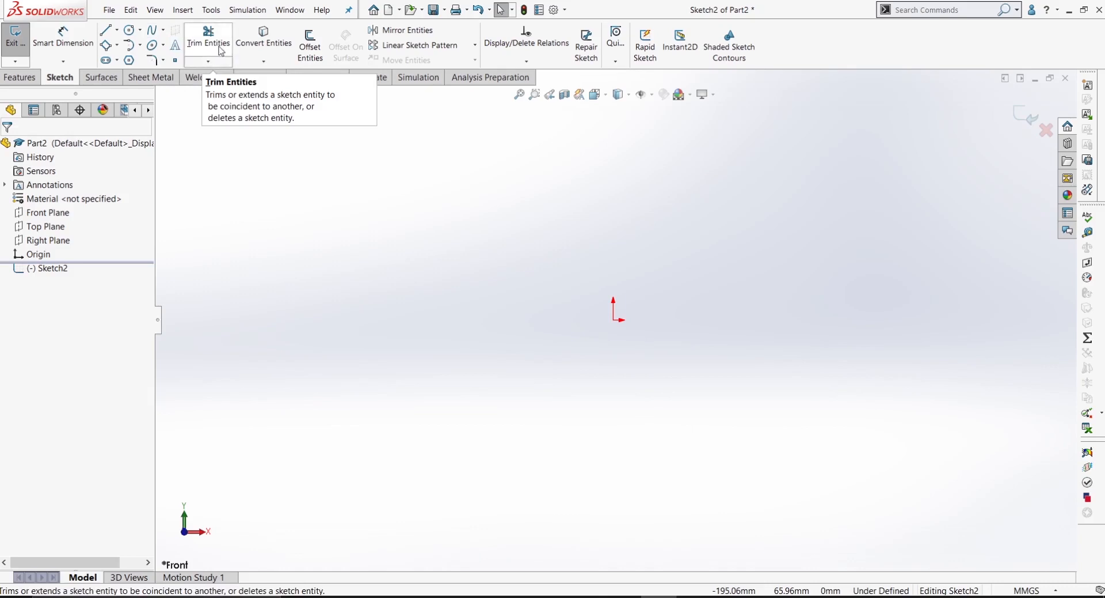
click(130, 30)
drag(614, 320, 670, 438)
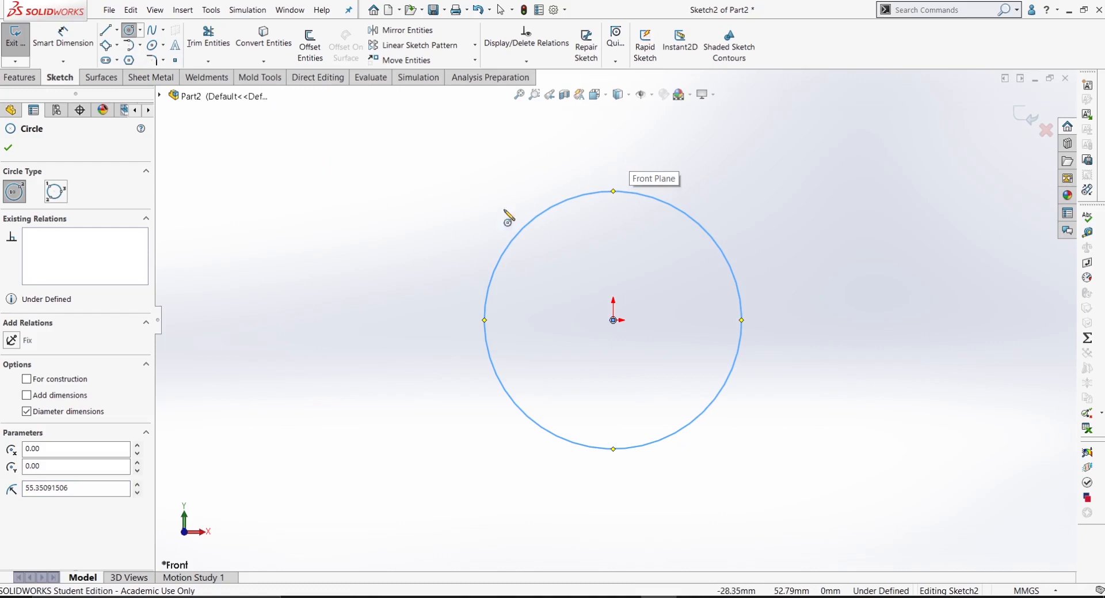
Sketch a vertical centerline through the origin between the circle's upper and lower quadrant points
right_drag(397, 295, 458, 254)
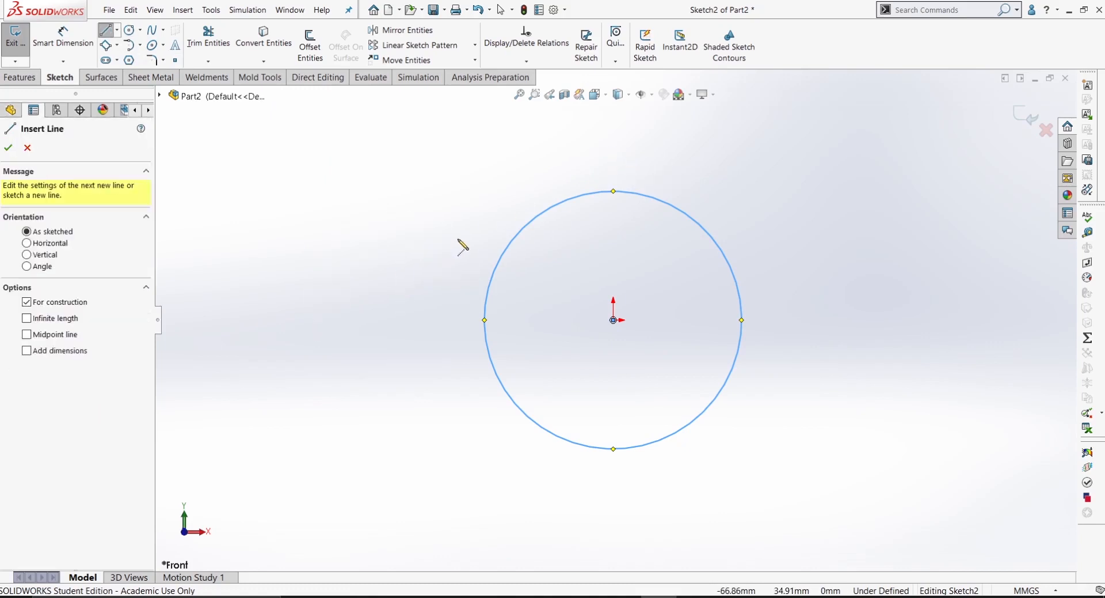
click(116, 29)
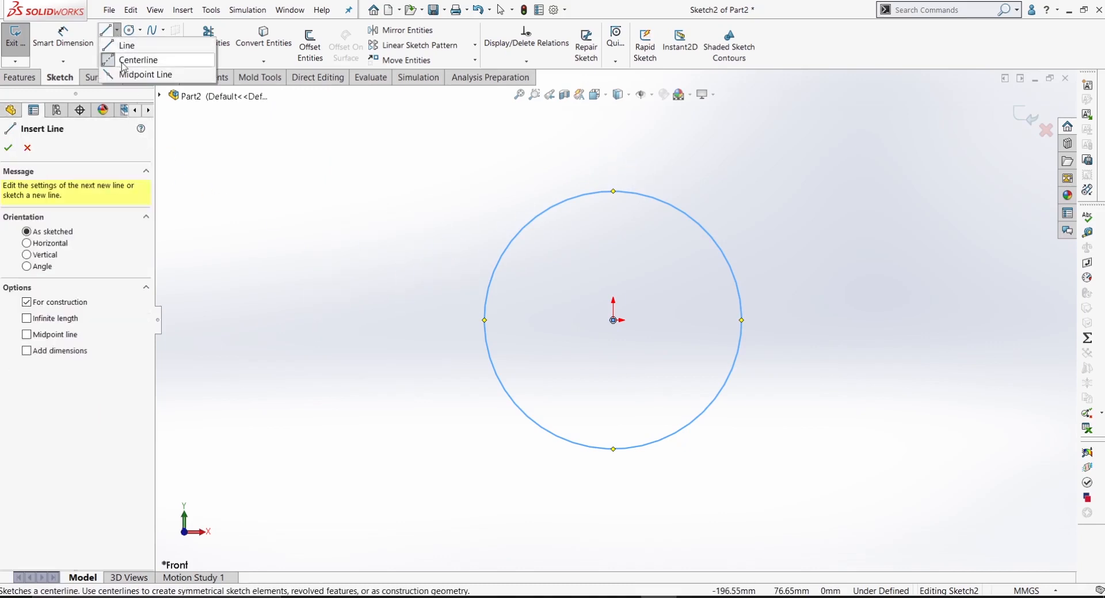
click(473, 172)
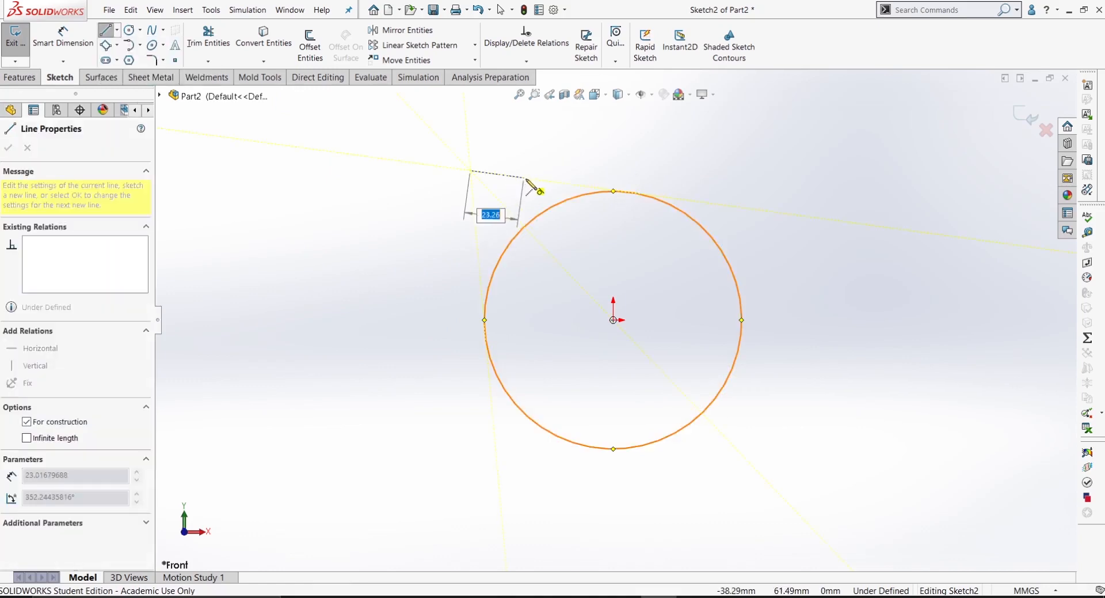
right_click(524, 174)
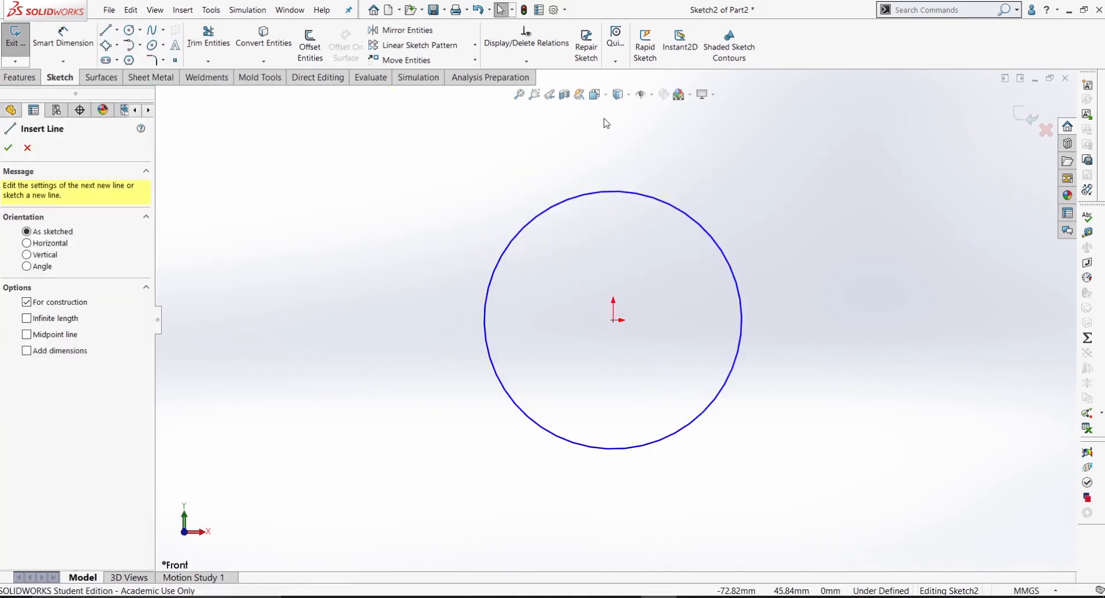
click(613, 191)
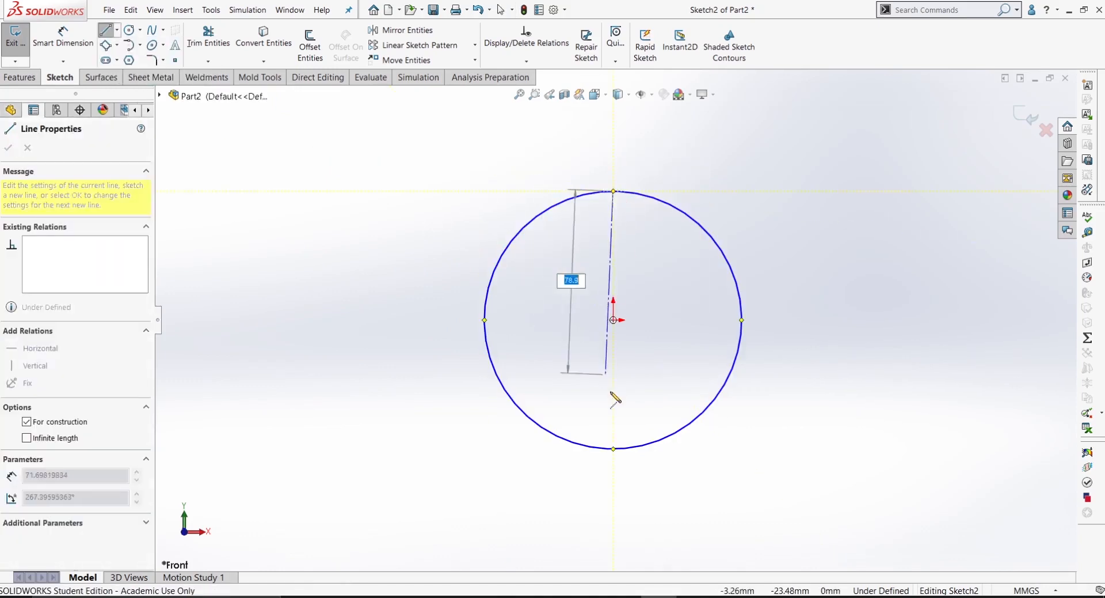
click(613, 448)
right_click(566, 361)
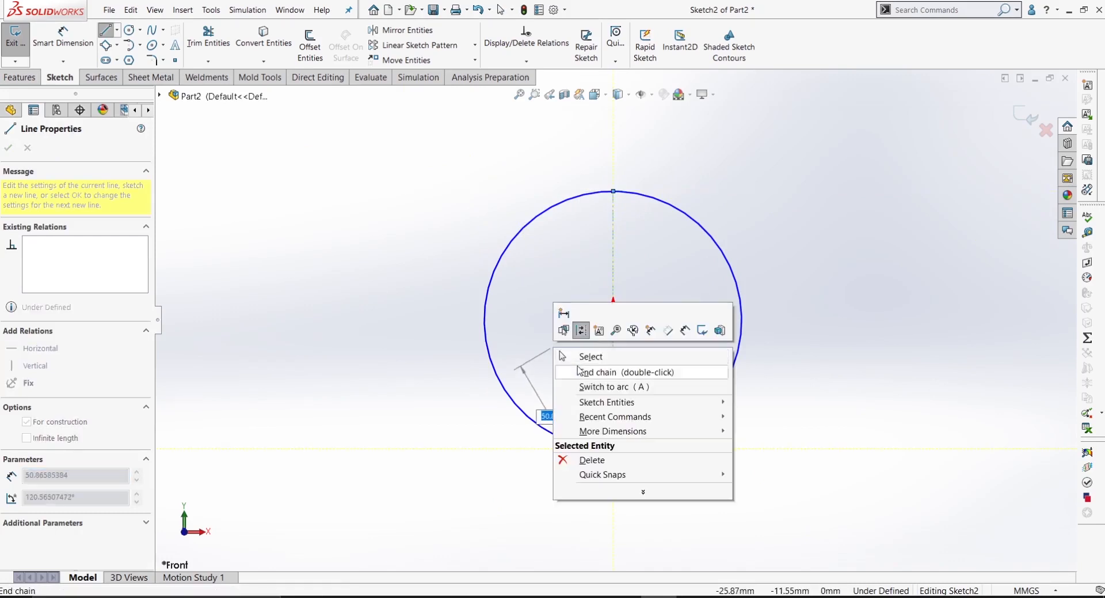
click(585, 369)
key(Escape)
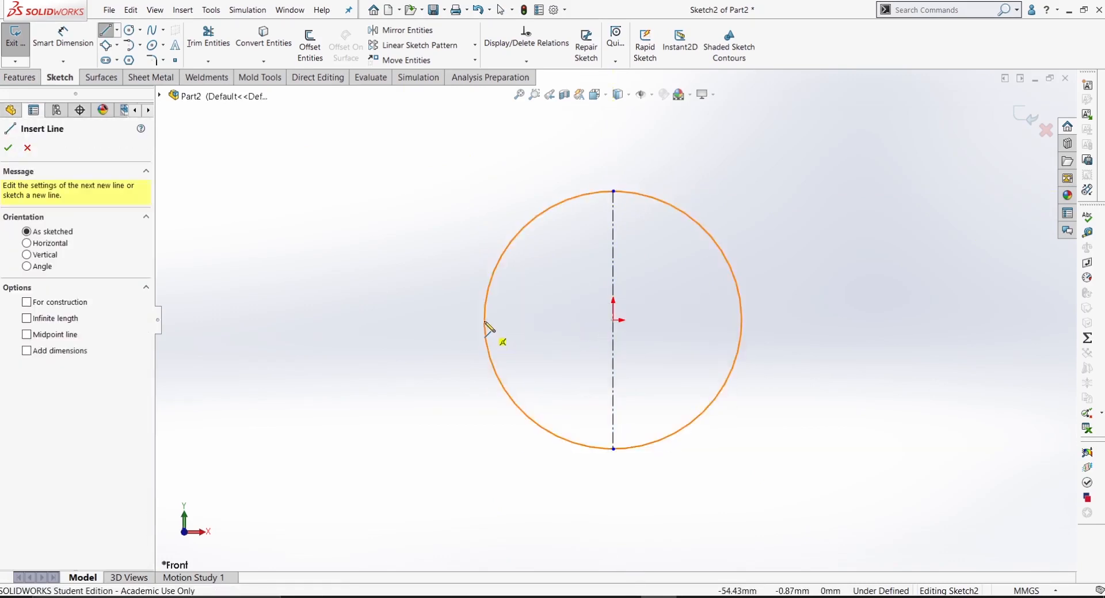
Sketch a horizontal line through the origin between the circle's two side quadrant points and convert it to construction geometry
click(485, 319)
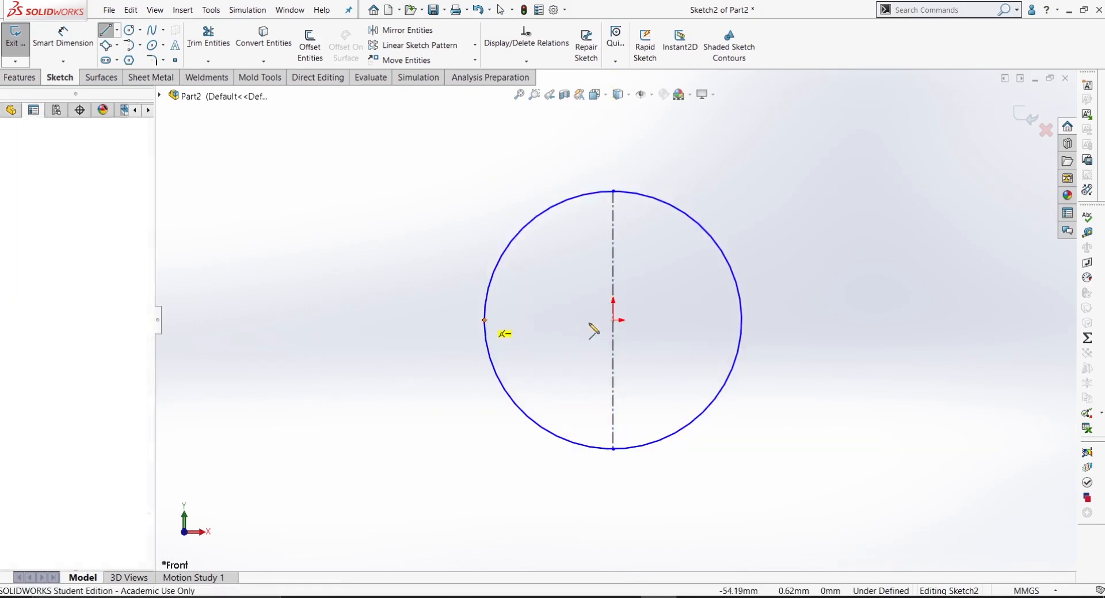
click(742, 320)
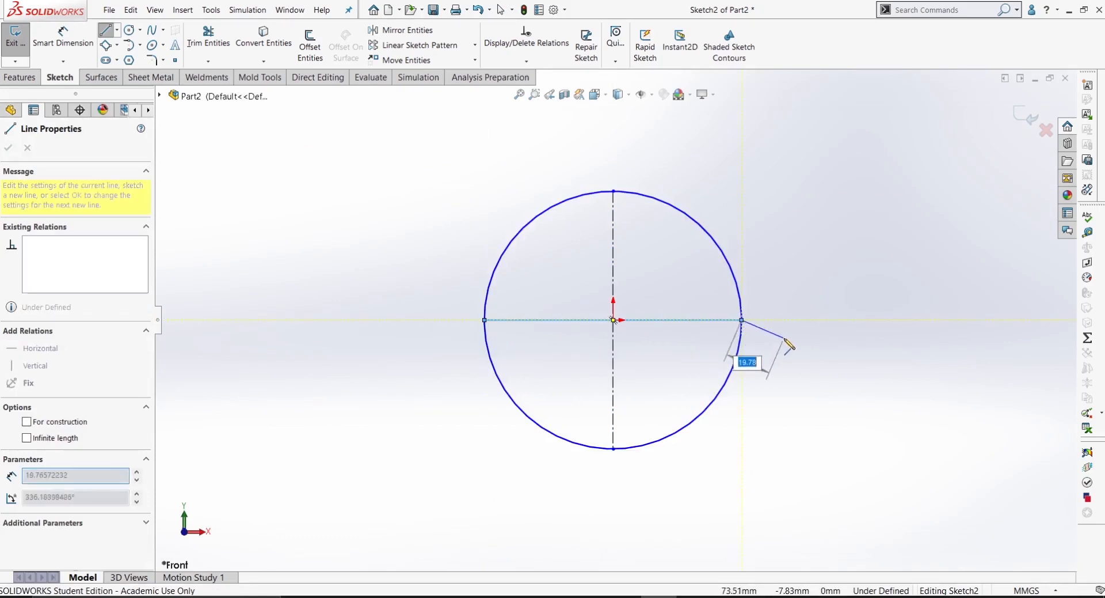
right_click(791, 295)
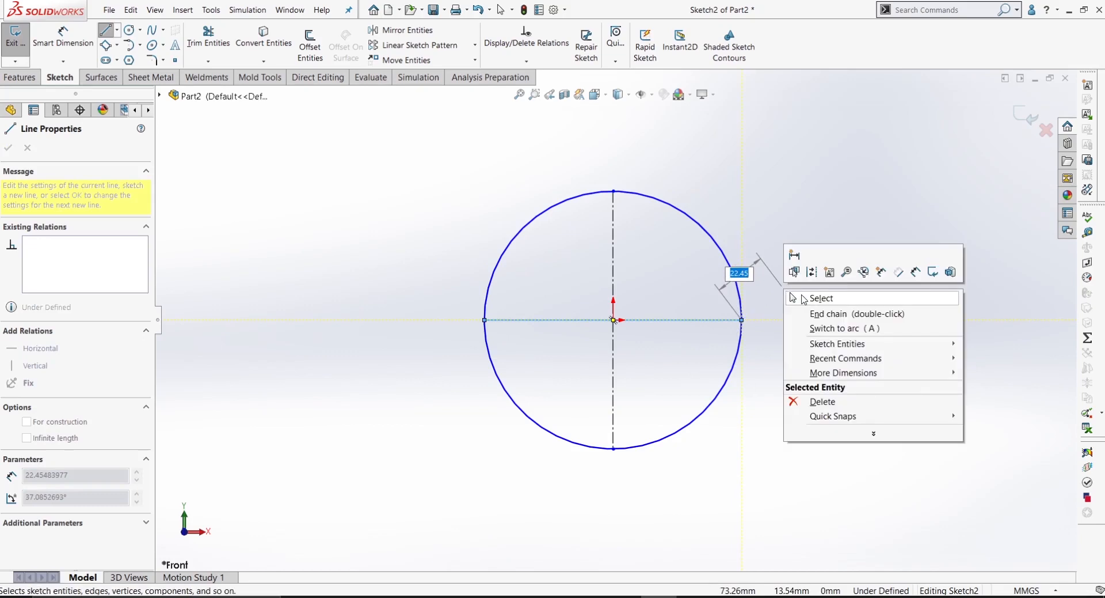
click(810, 298)
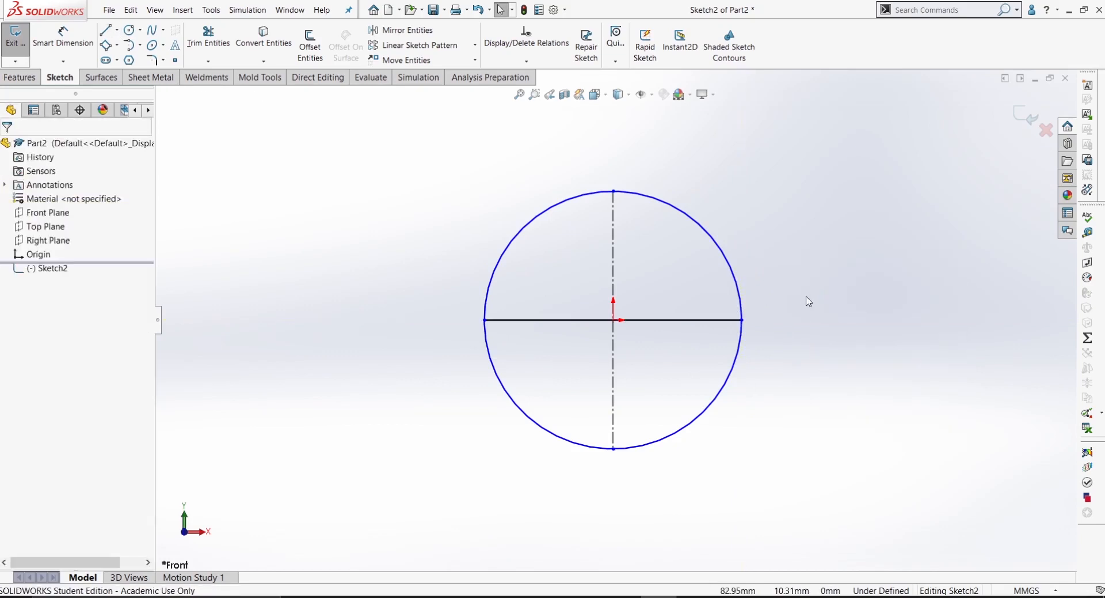
click(708, 321)
right_click(710, 321)
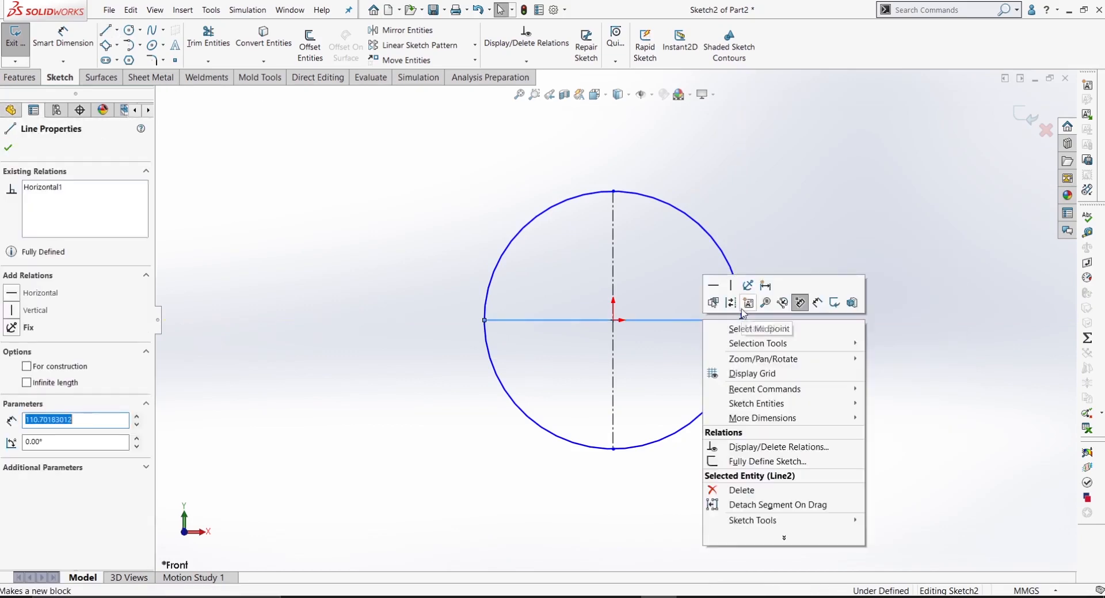
click(749, 301)
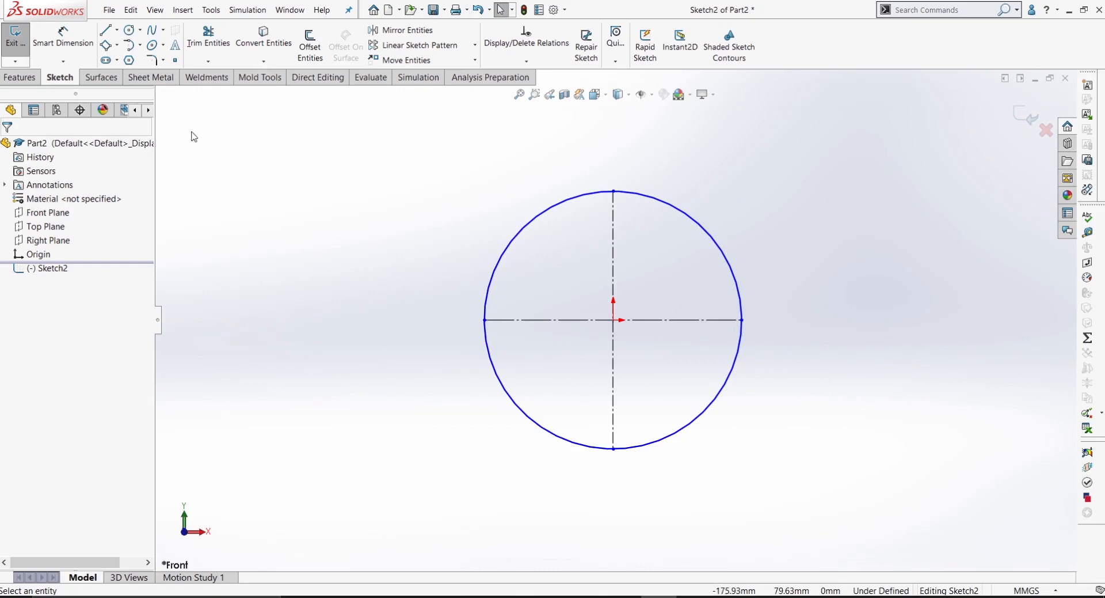
click(106, 29)
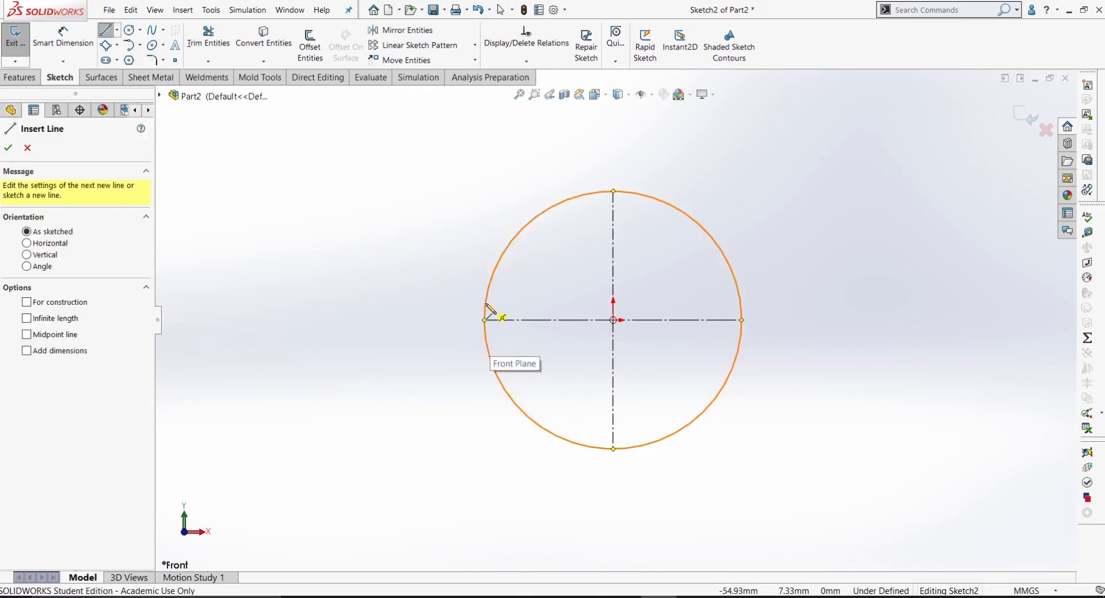
click(487, 317)
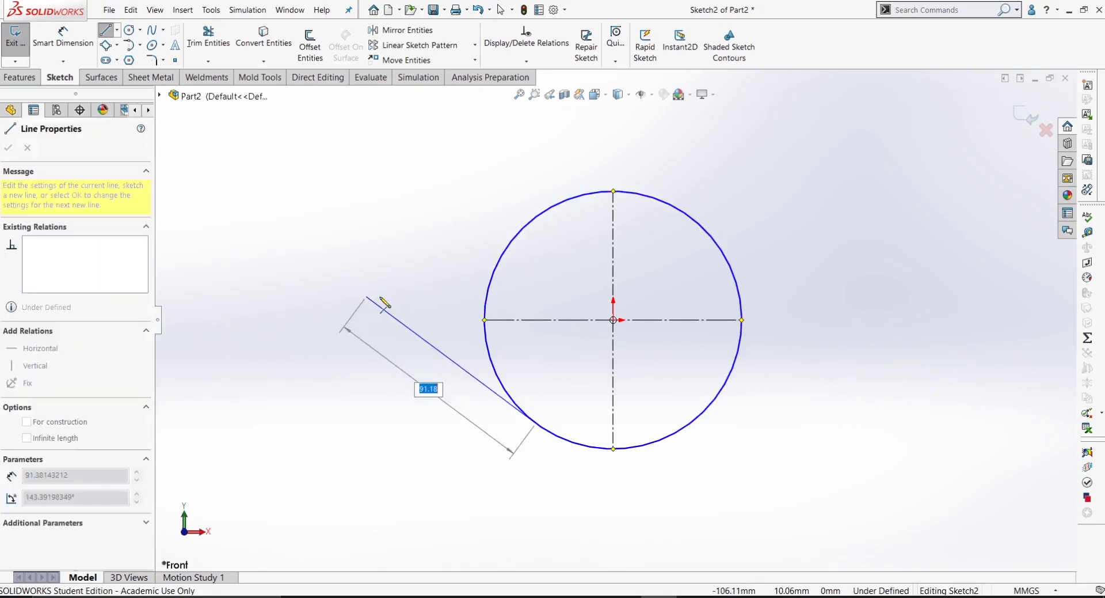
right_click(406, 341)
click(442, 329)
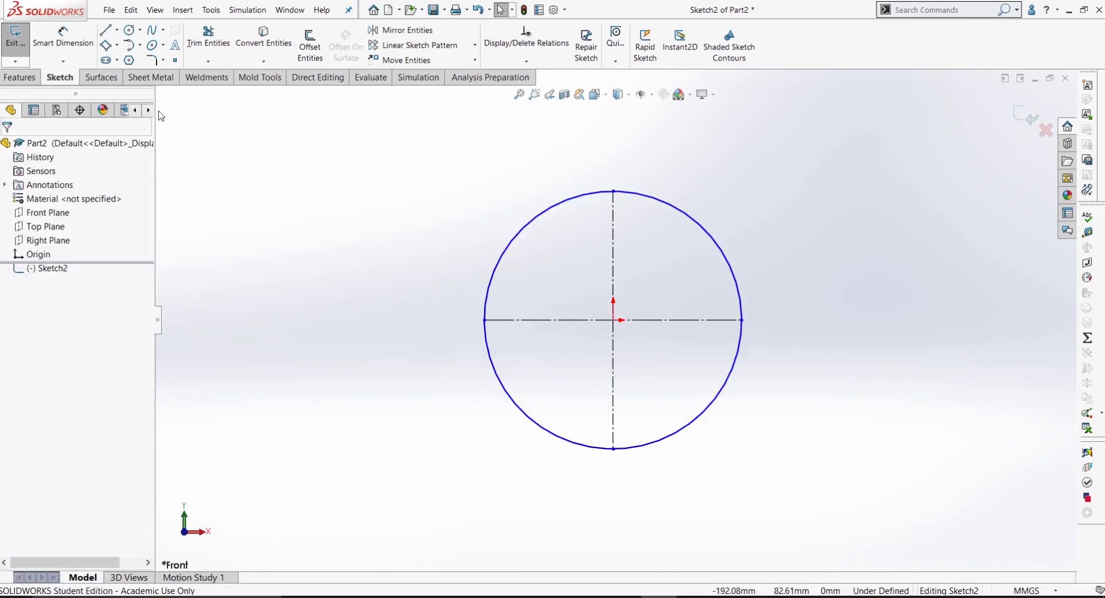
Sketch a center rectangle about 11.7 mm tall, centred on the circle's left quadrant point
click(106, 29)
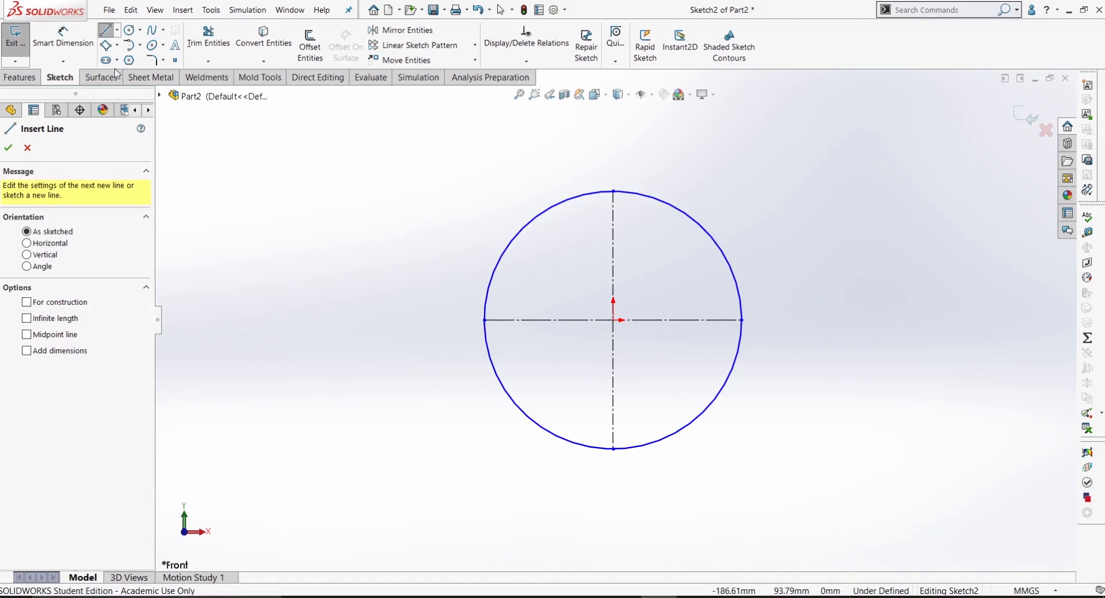
click(106, 45)
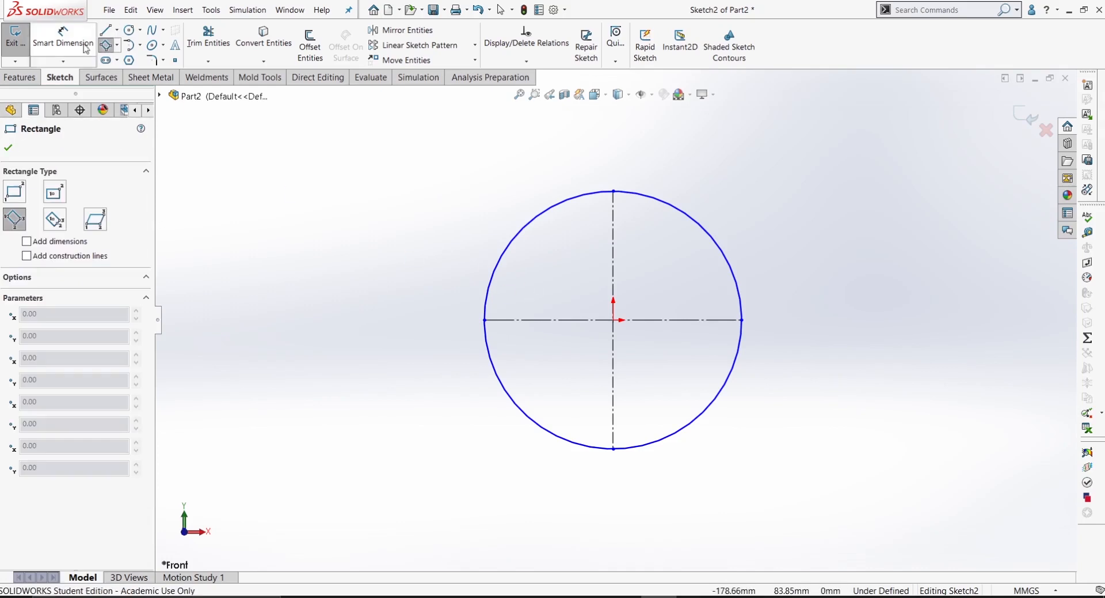
click(118, 45)
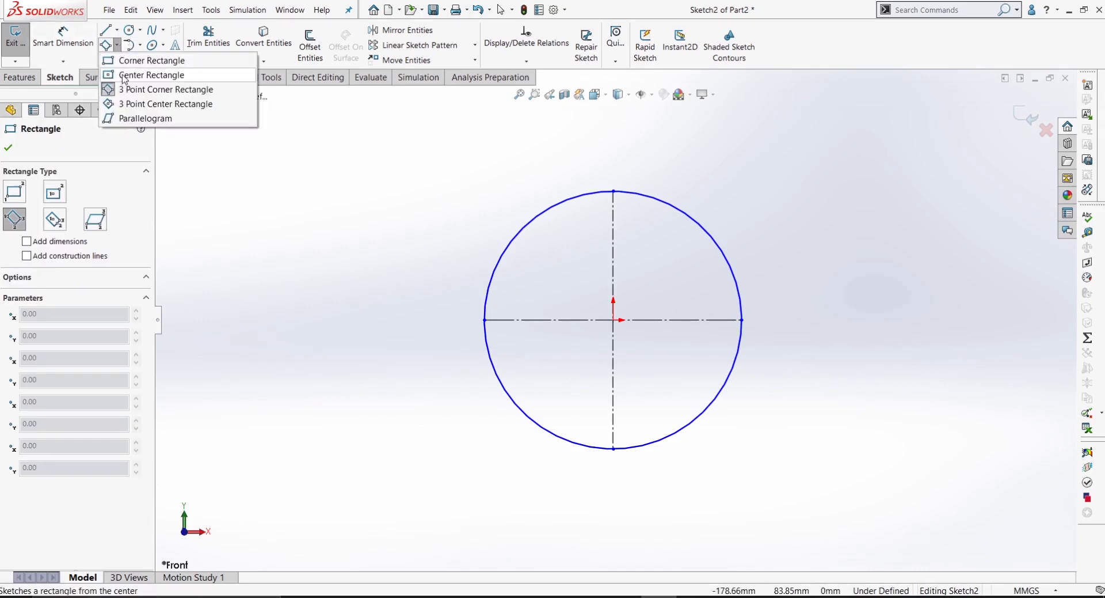
click(125, 75)
click(485, 320)
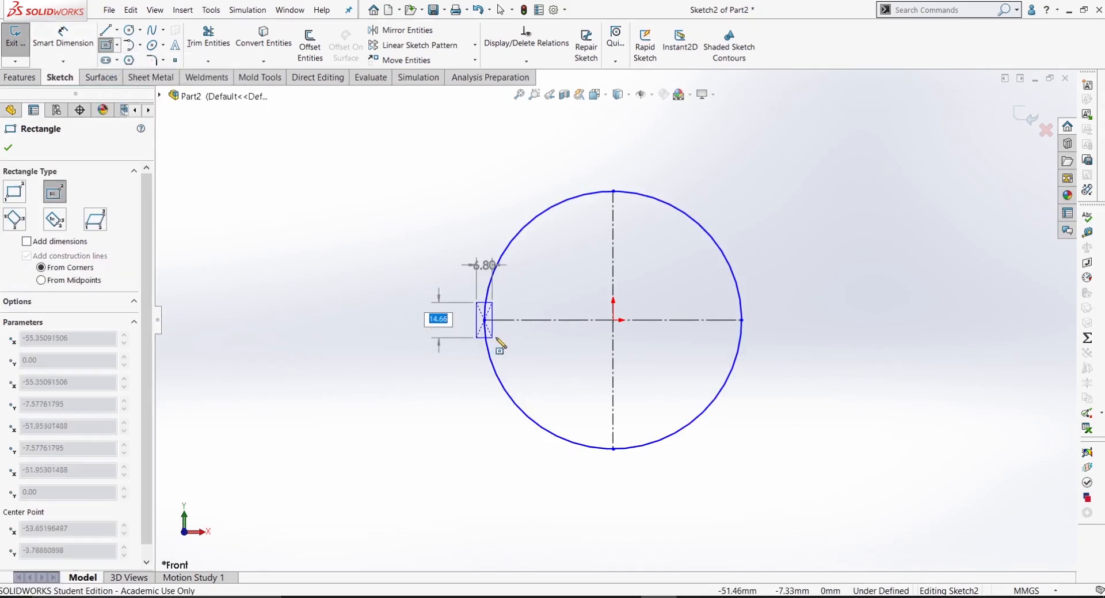
click(505, 333)
right_click(416, 273)
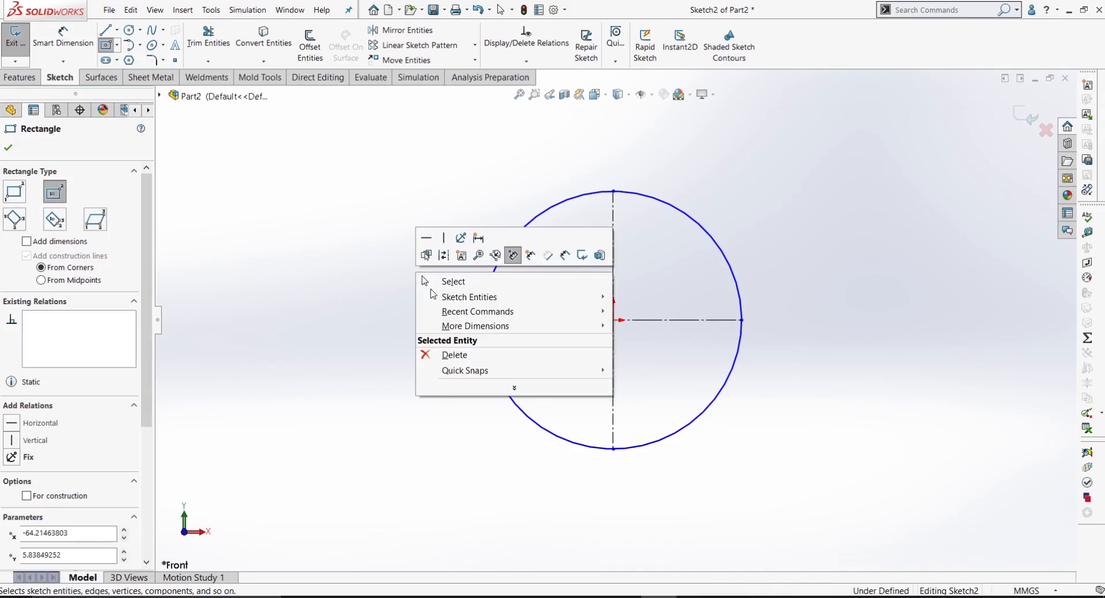
click(439, 282)
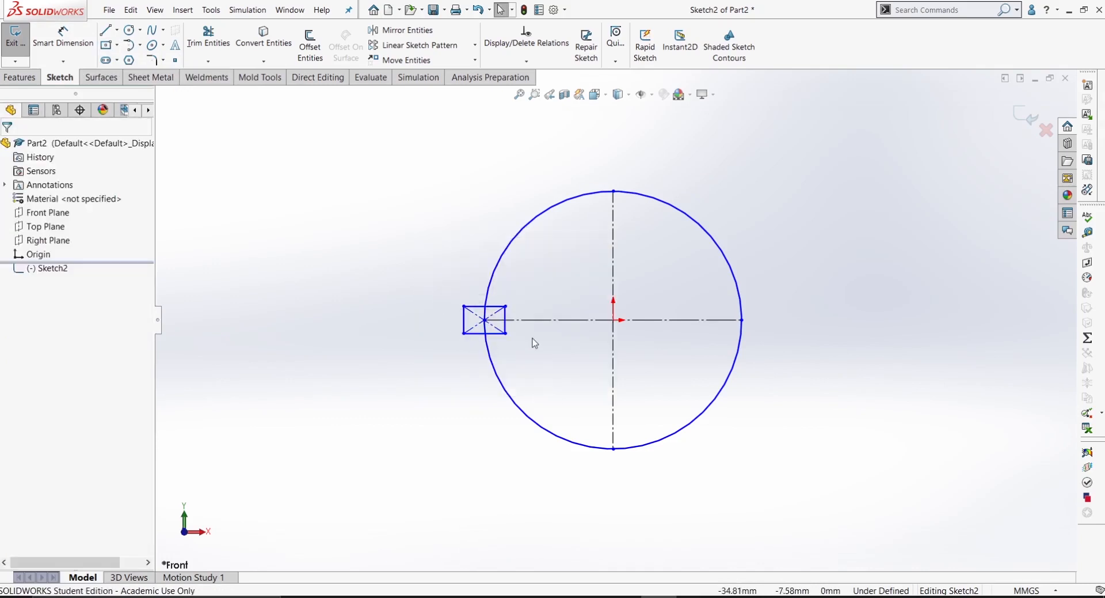
Power trim the rectangle's vertical edges, diagonals and everything inside the circle, keeping two short horizontal lines outside its left side
scroll(547, 348, down, 2)
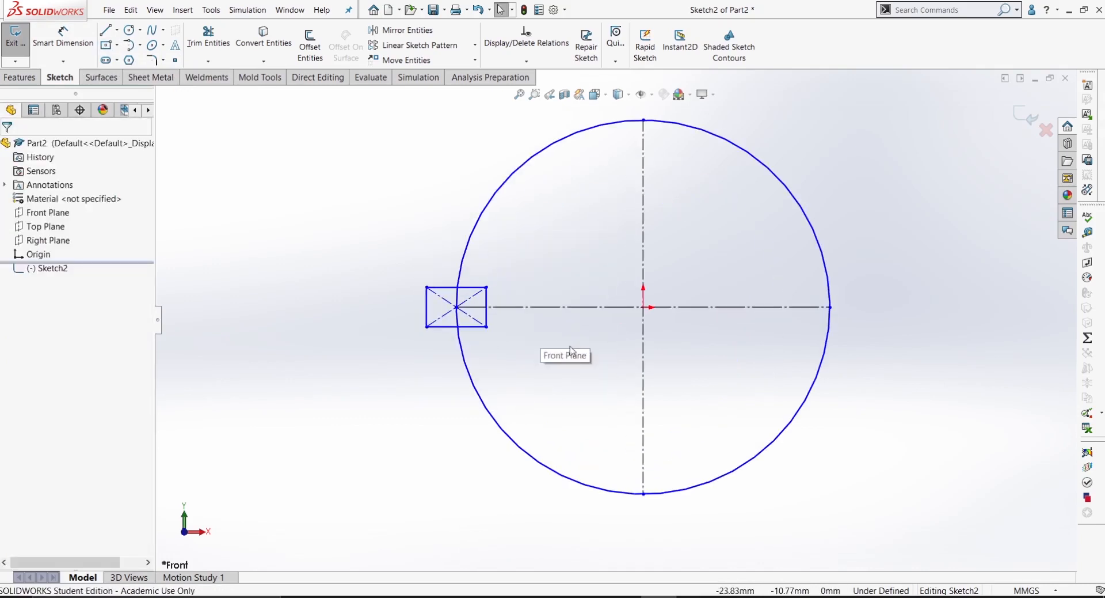
click(210, 38)
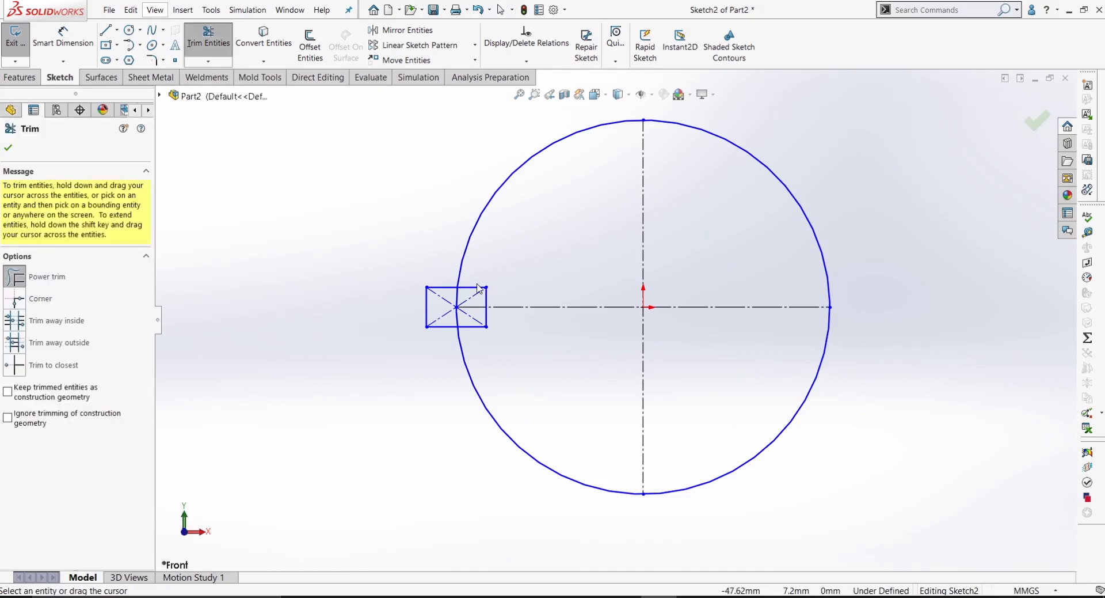
scroll(443, 290, down, 2)
drag(516, 304, 510, 298)
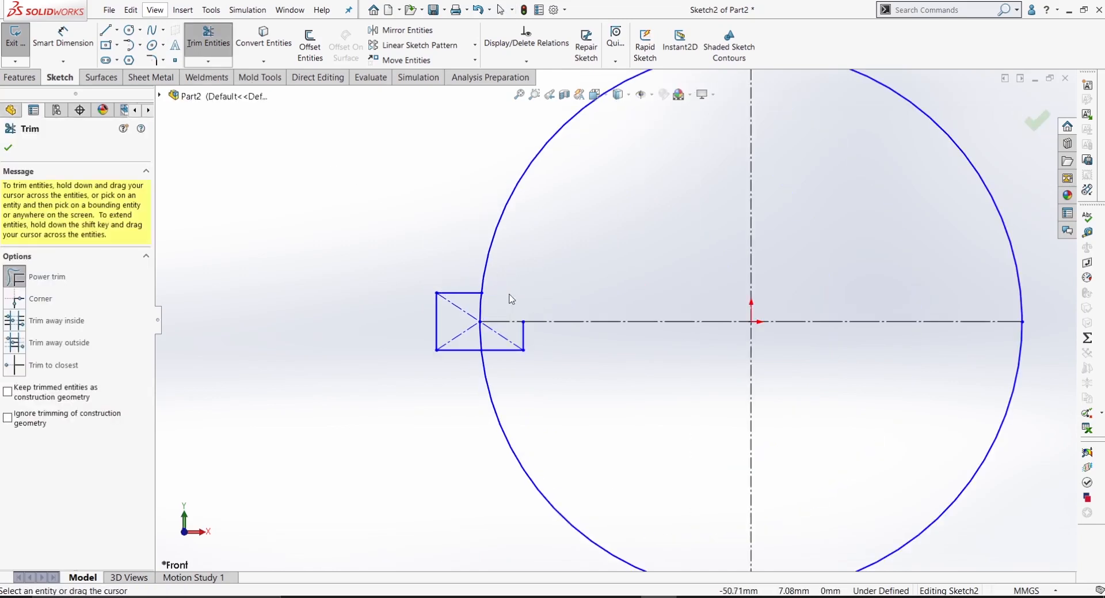
mouse_move(551, 346)
mouse_down()
mouse_move(506, 351)
mouse_move(512, 366)
mouse_up()
mouse_move(436, 321)
mouse_down()
mouse_move(460, 305)
mouse_move(472, 338)
mouse_up()
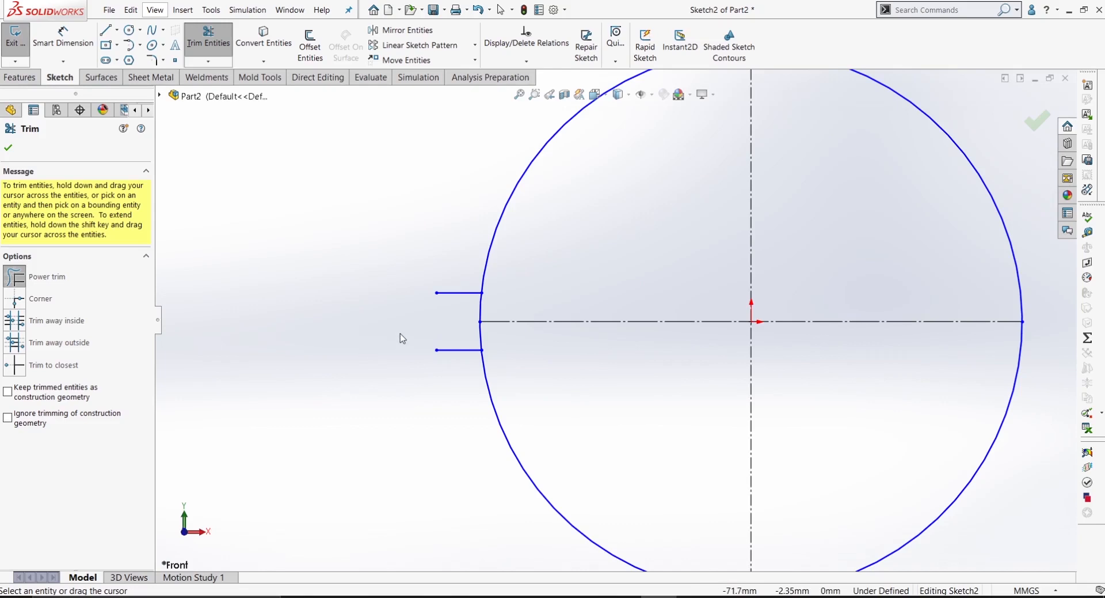
Dimension the distance between the two short horizontal lines as 20 mm
key(d)
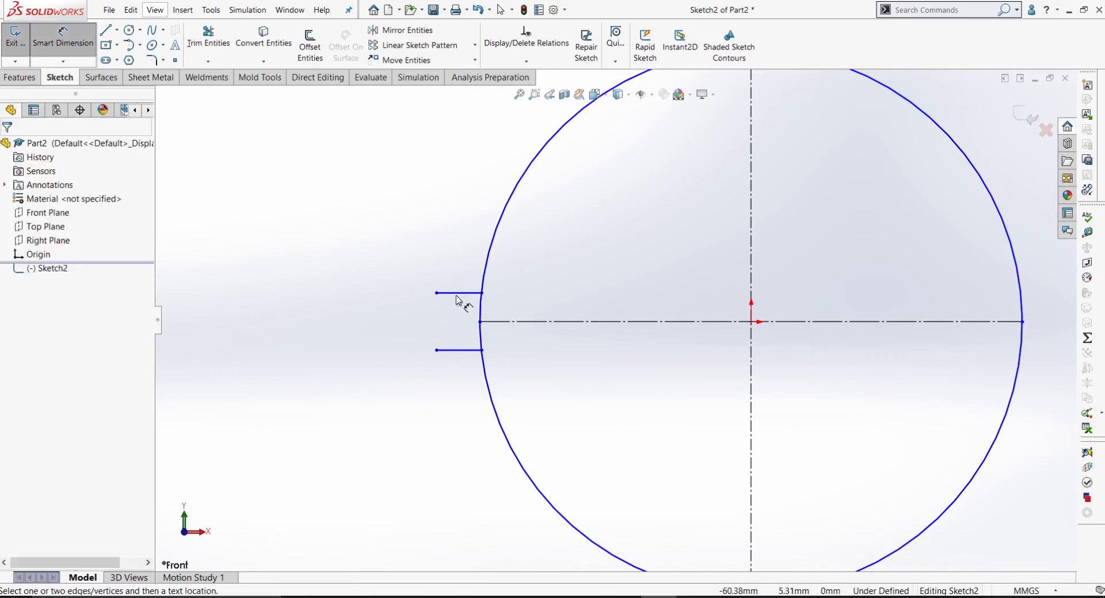
click(460, 294)
click(463, 349)
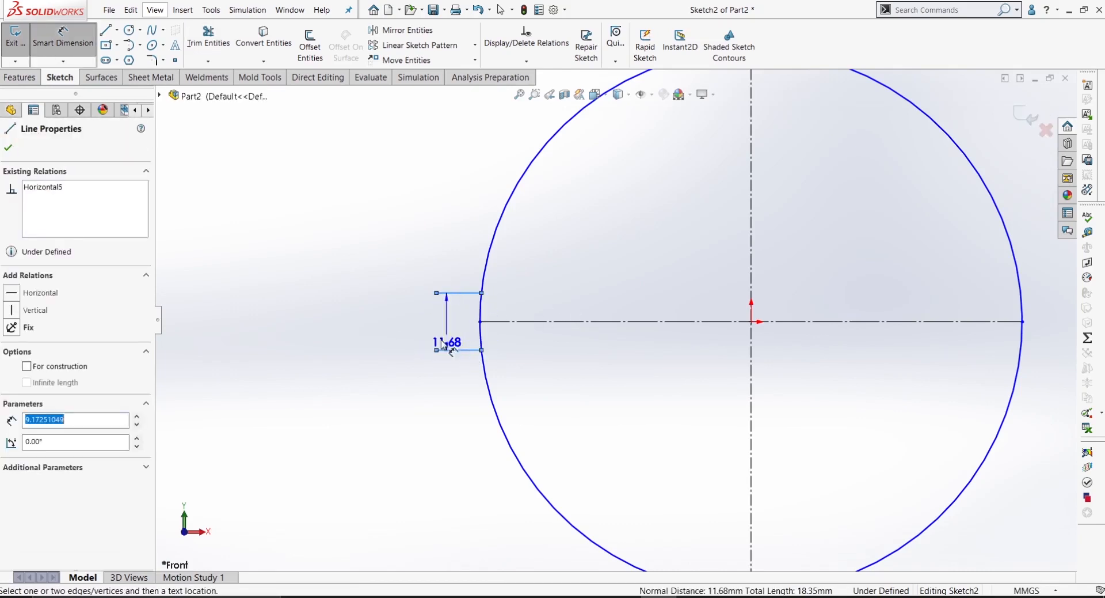
click(385, 321)
text(20)
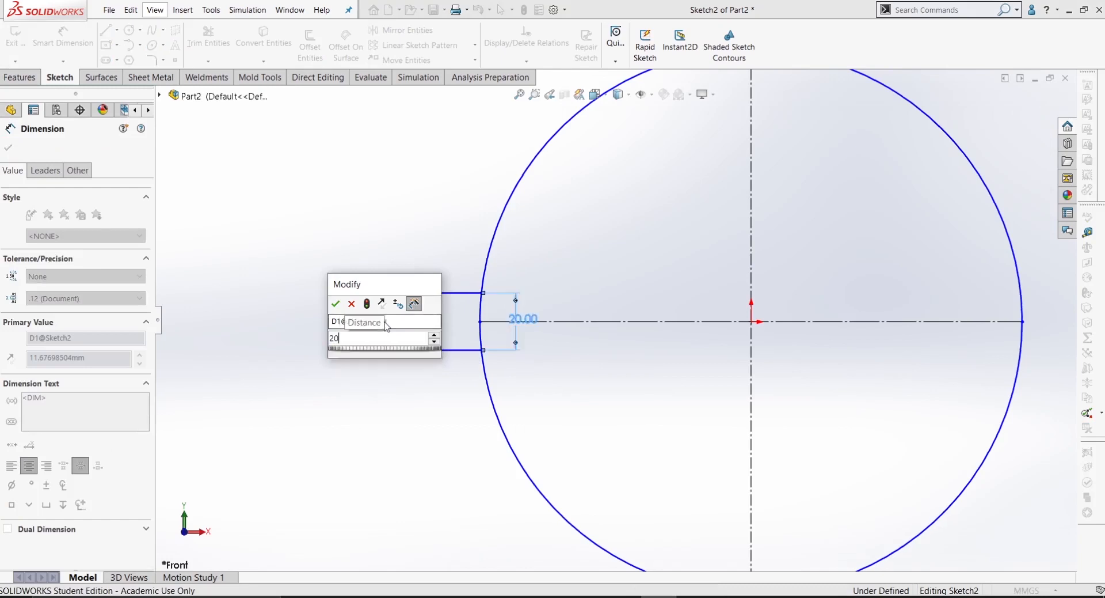
key(Return)
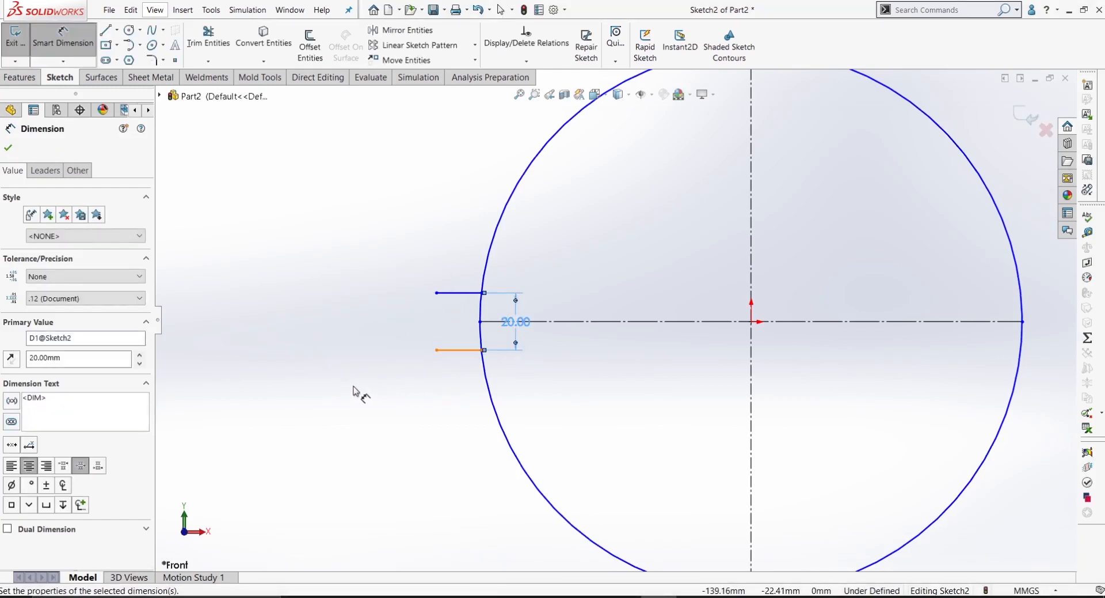
scroll(613, 334, up, 2)
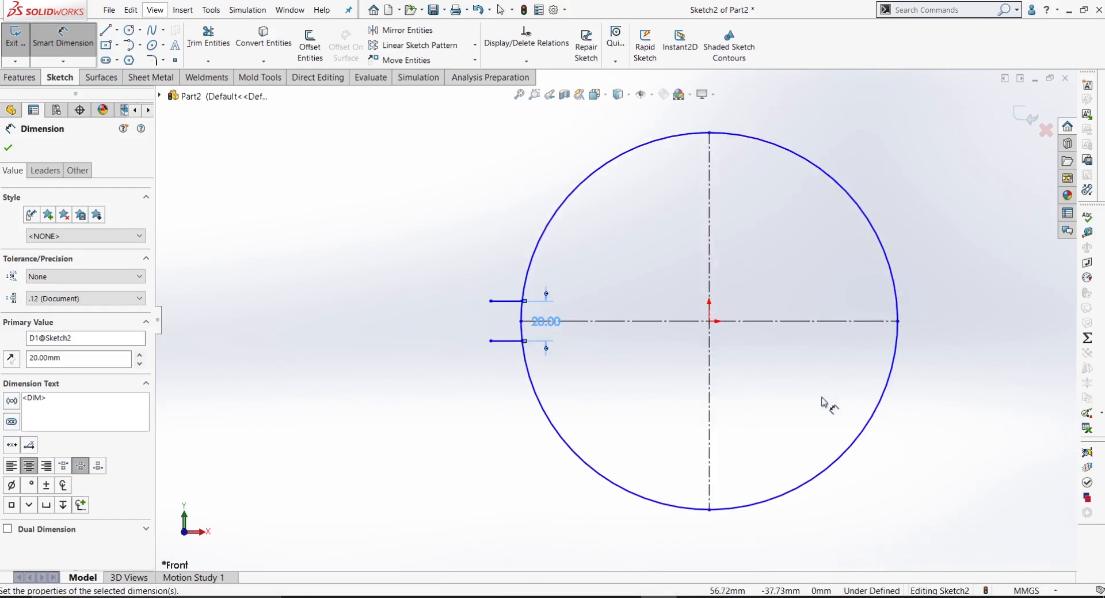
Dimension the circle's diameter as 100 mm
key(Escape)
right_drag(858, 362, 861, 287)
click(865, 216)
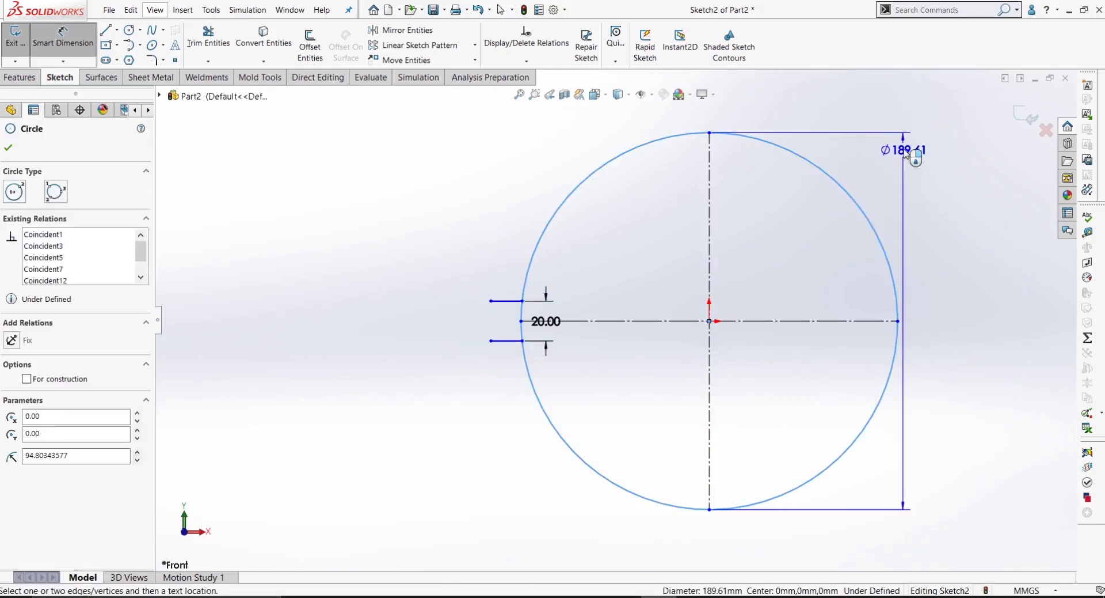
click(906, 115)
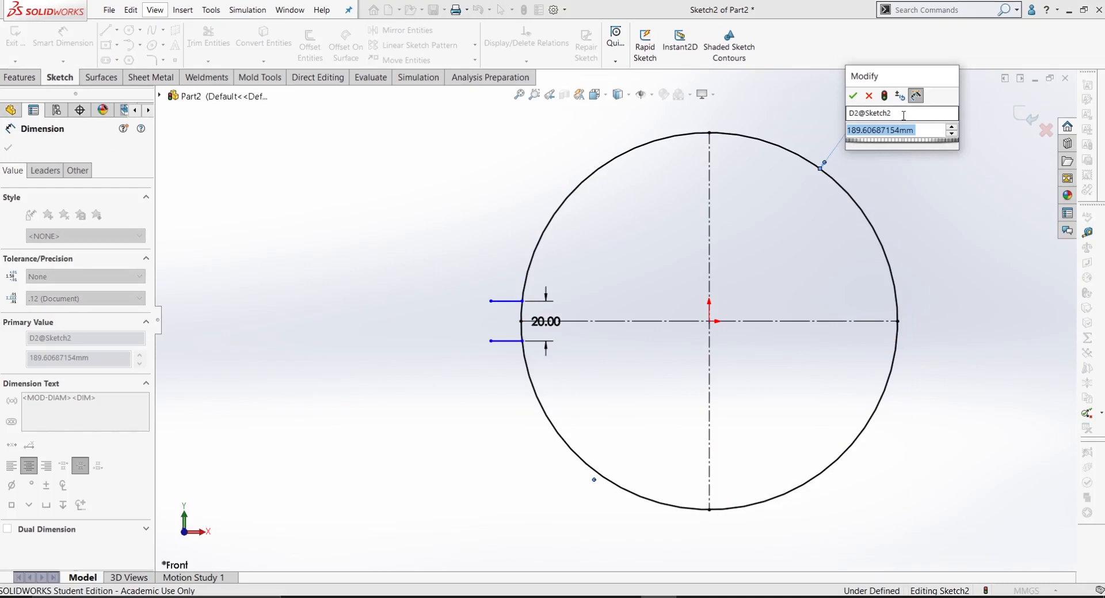
text(100)
key(Return)
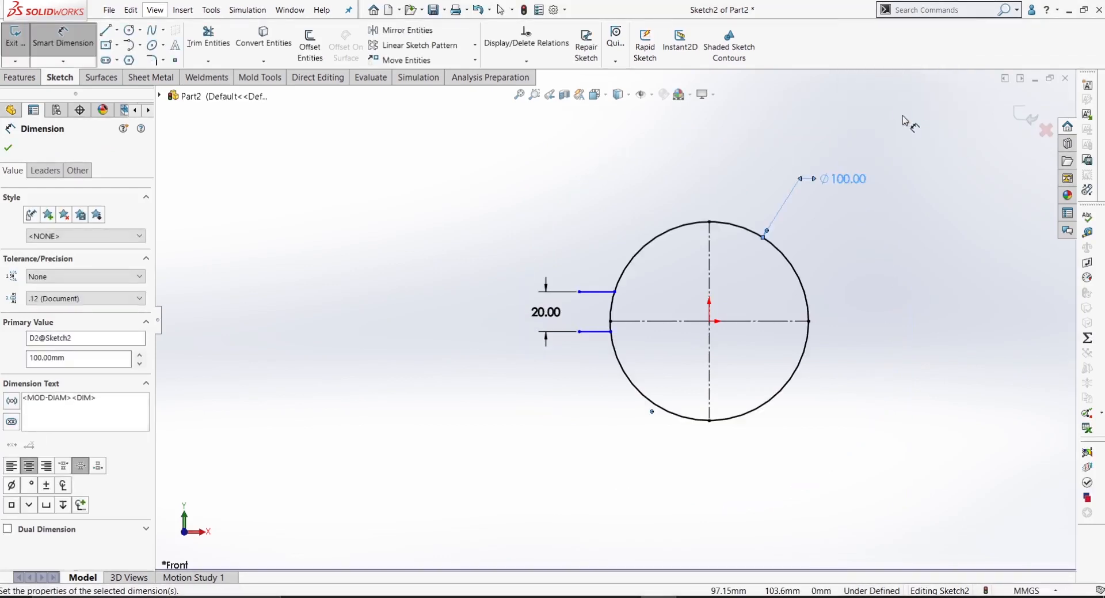
Display the circle's diameter dimension as a radius
scroll(856, 267, down, 2)
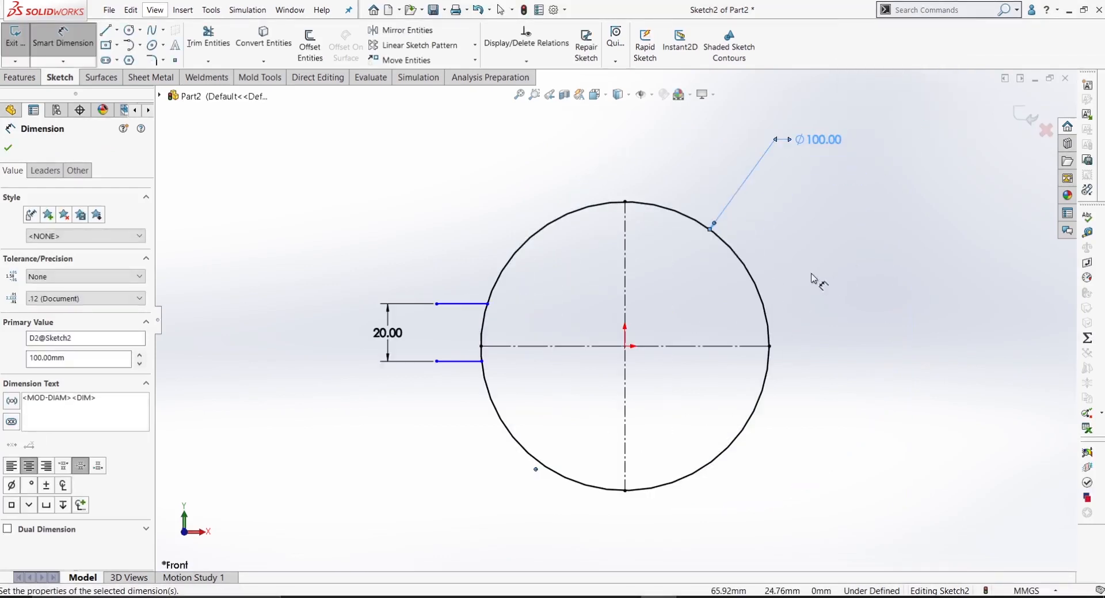
right_click(809, 145)
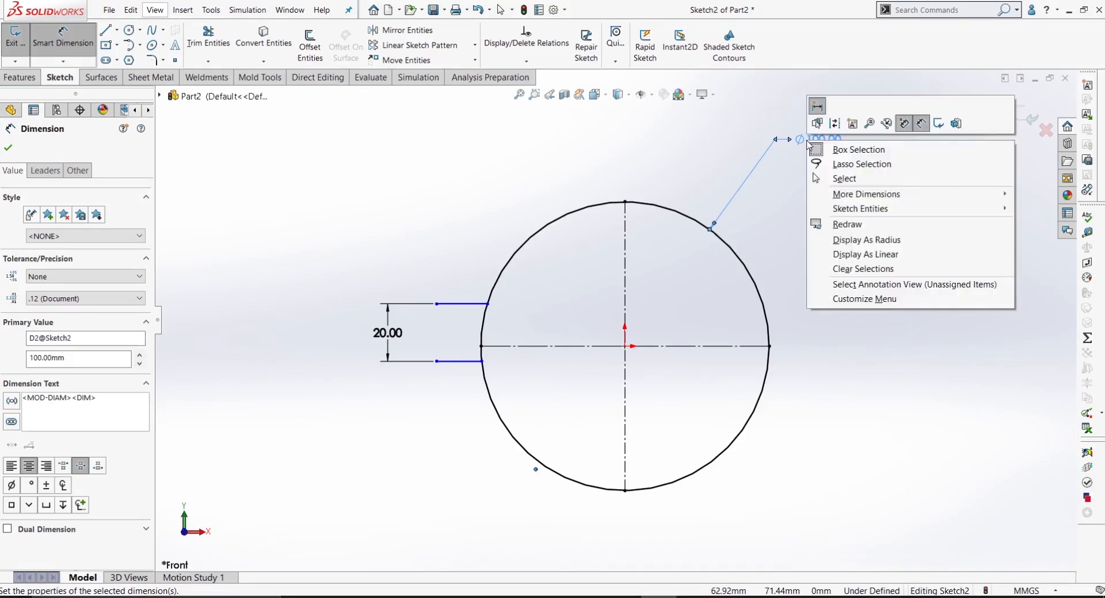
click(870, 239)
click(857, 247)
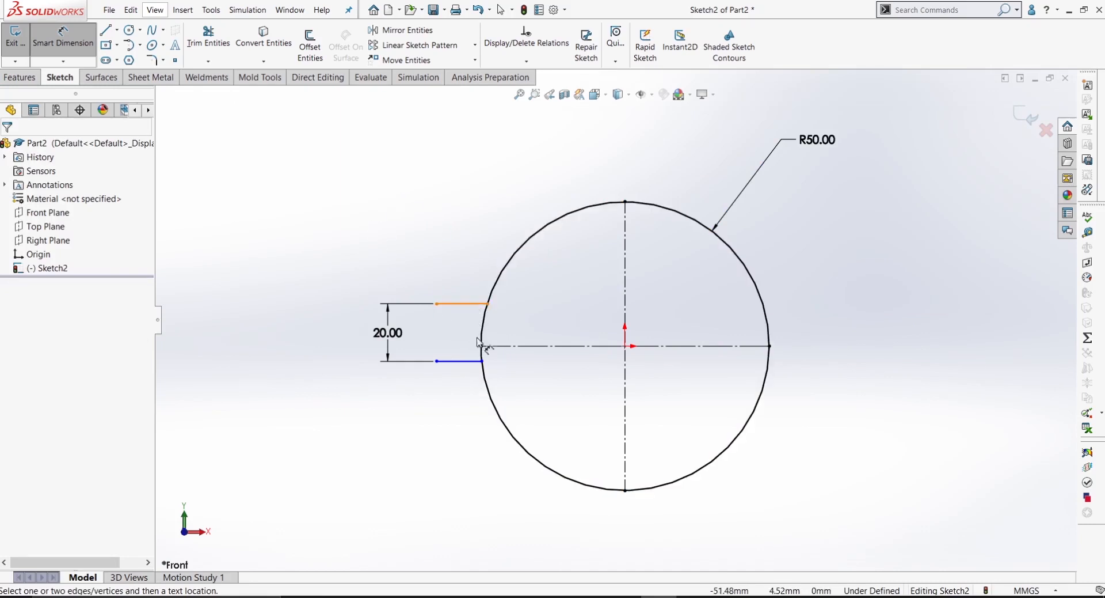
key(Escape)
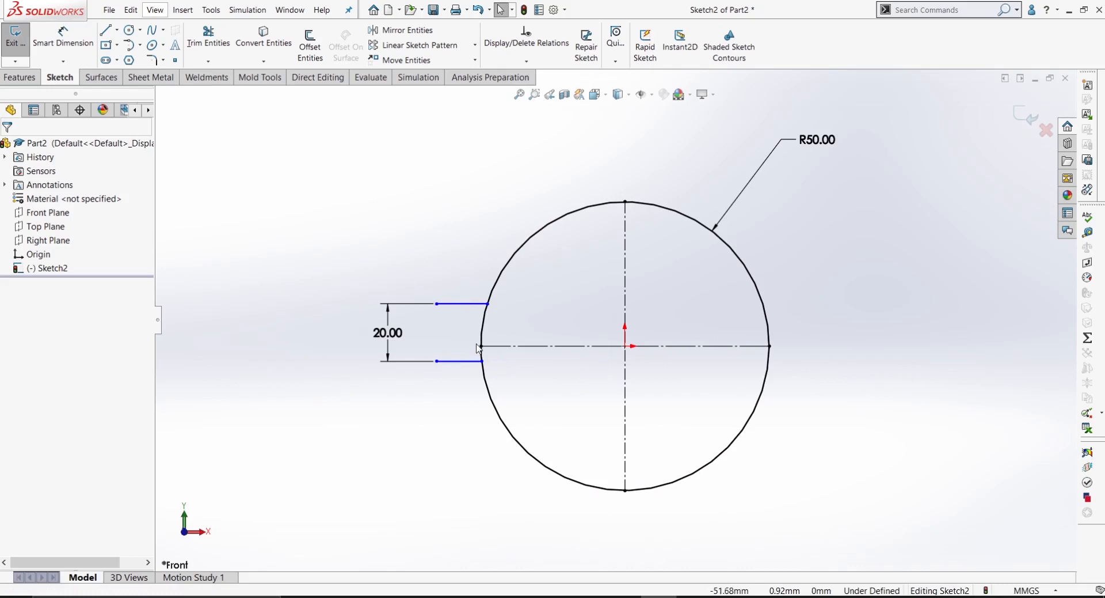
Make the two short lines symmetric about the horizontal centerline and trim away the circle segment between them
click(468, 303)
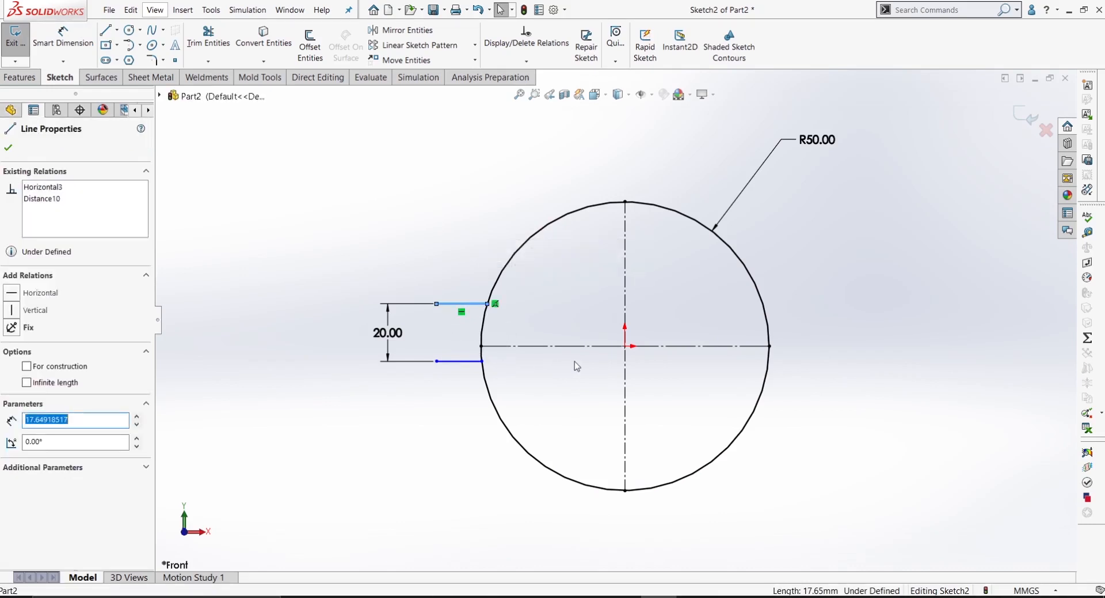
ctrl+click(455, 362)
ctrl+click(520, 347)
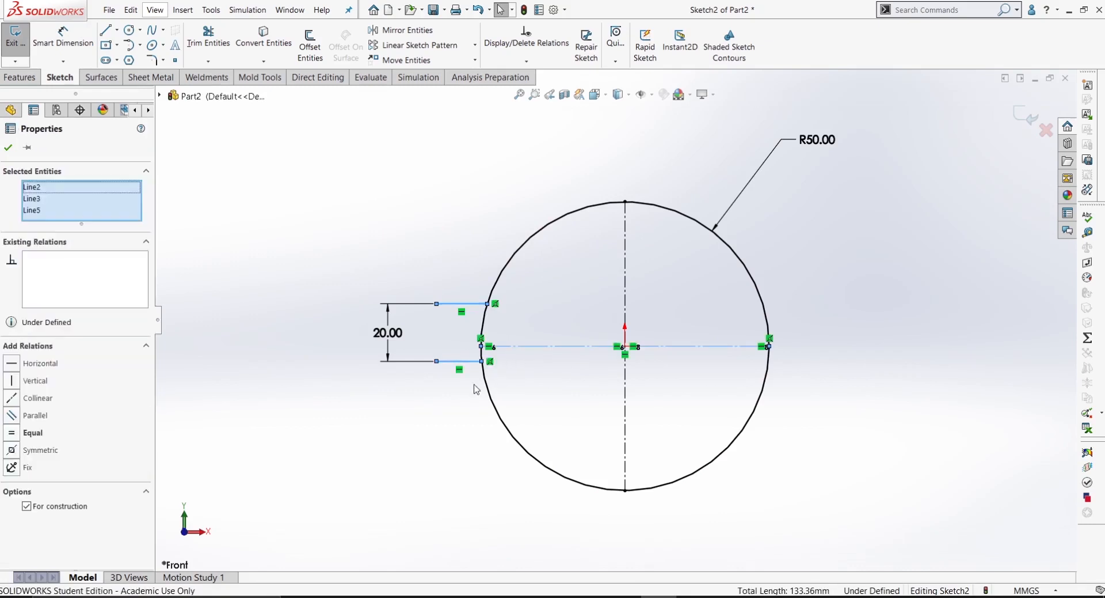
click(11, 452)
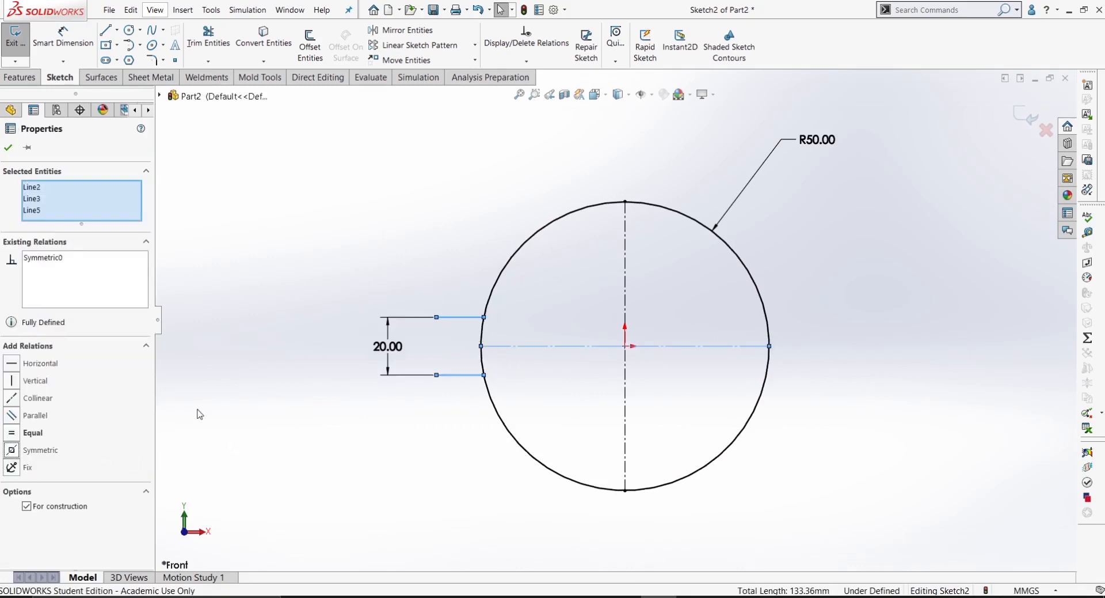
click(232, 400)
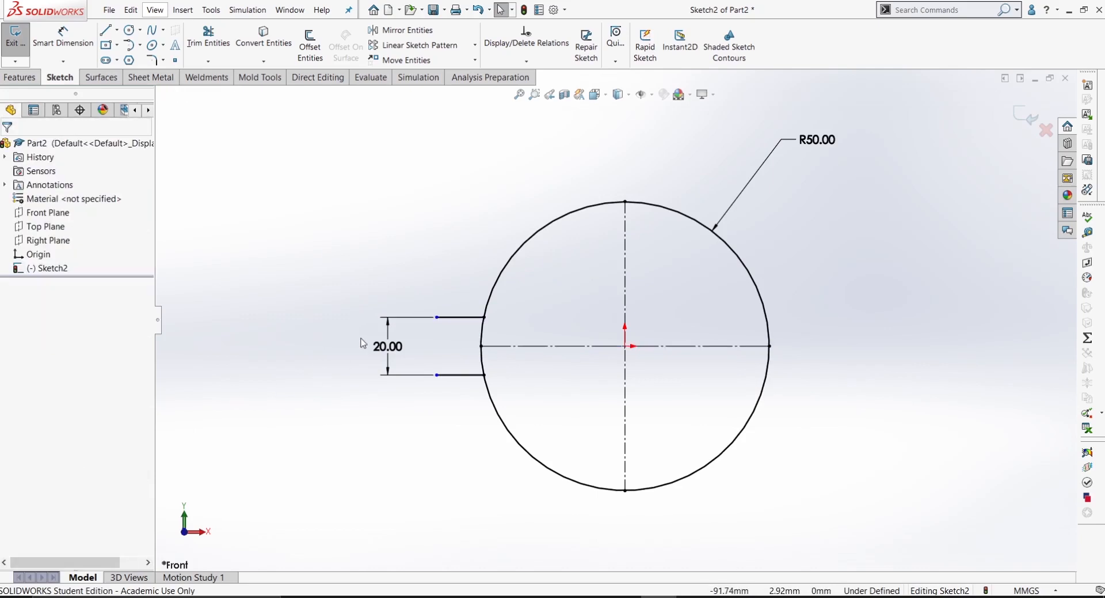
click(209, 37)
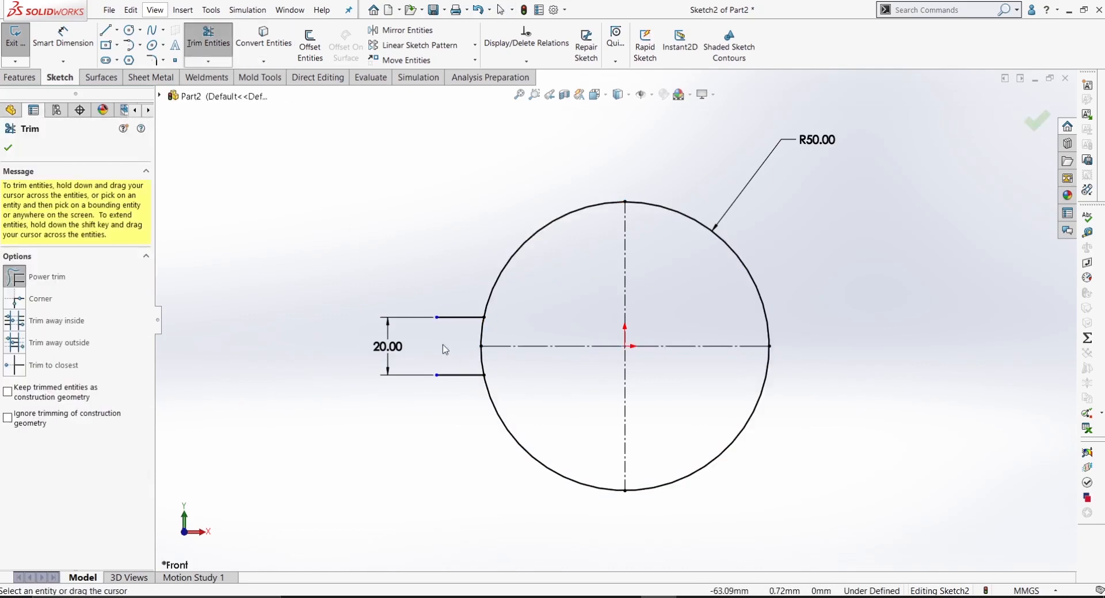
mouse_move(445, 349)
mouse_down()
mouse_move(489, 338)
mouse_move(500, 365)
mouse_move(523, 365)
mouse_up()
Dimension the horizontal distance from the lower short line's outer endpoint to the vertical centerline as 60 mm
right_drag(463, 416, 459, 390)
click(437, 375)
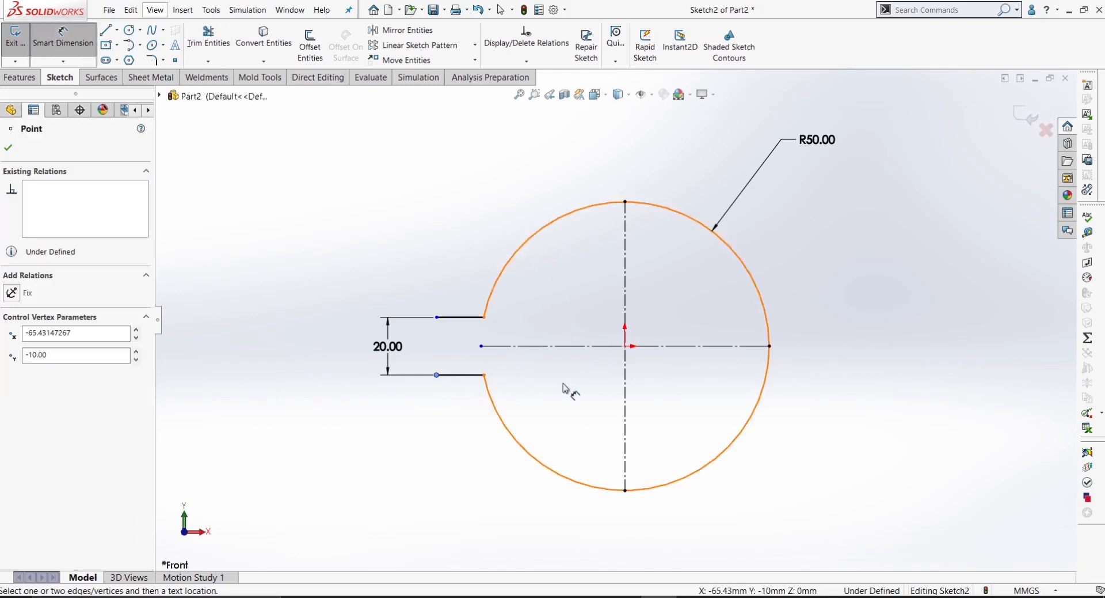
click(625, 390)
click(550, 525)
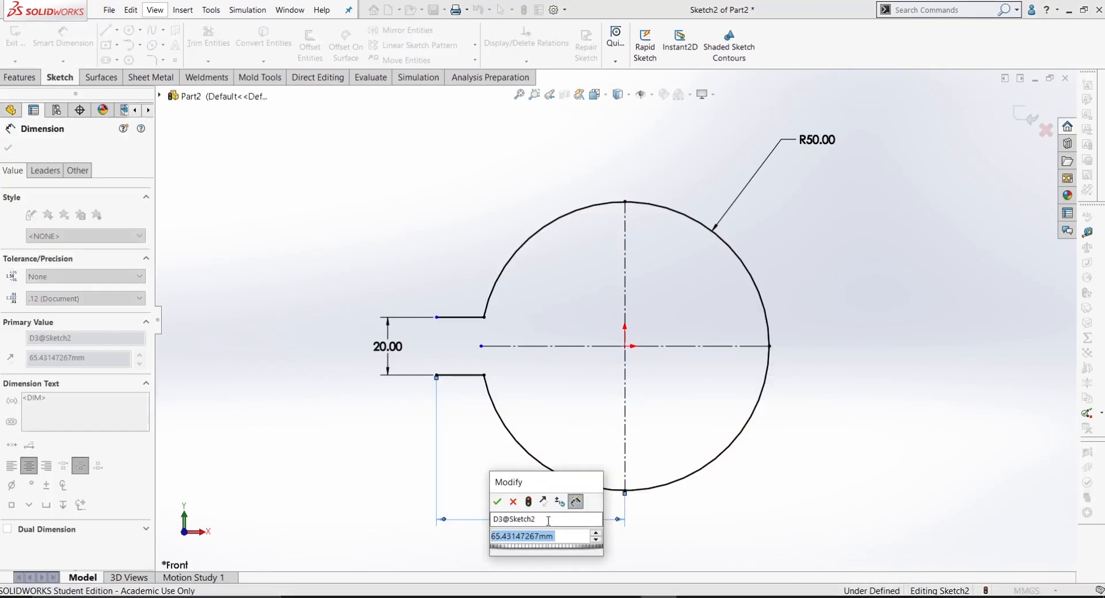
text(60)
key(Return)
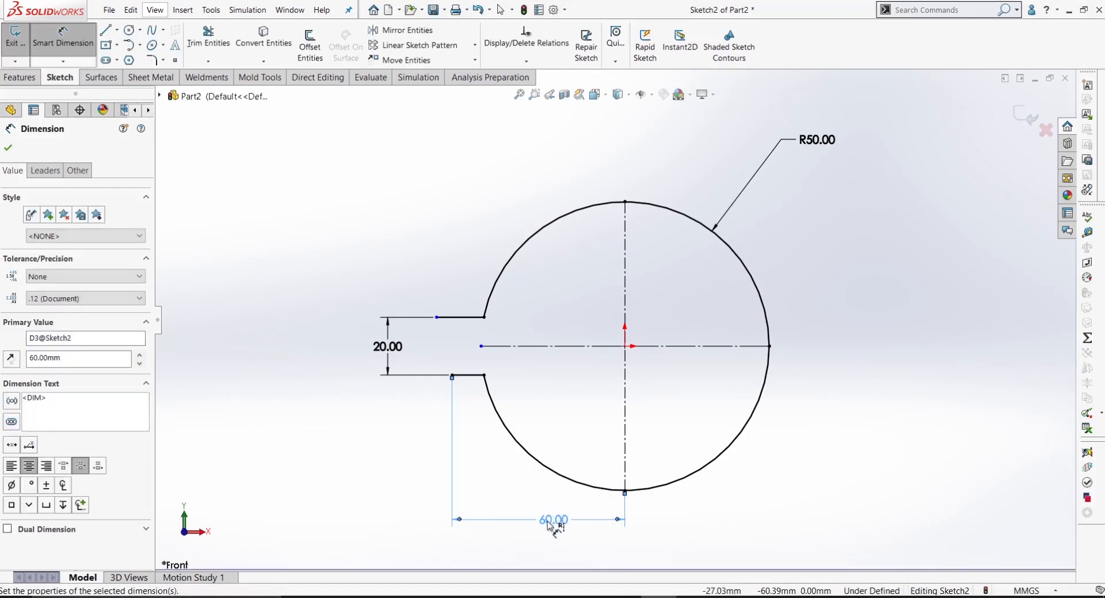
key(Escape)
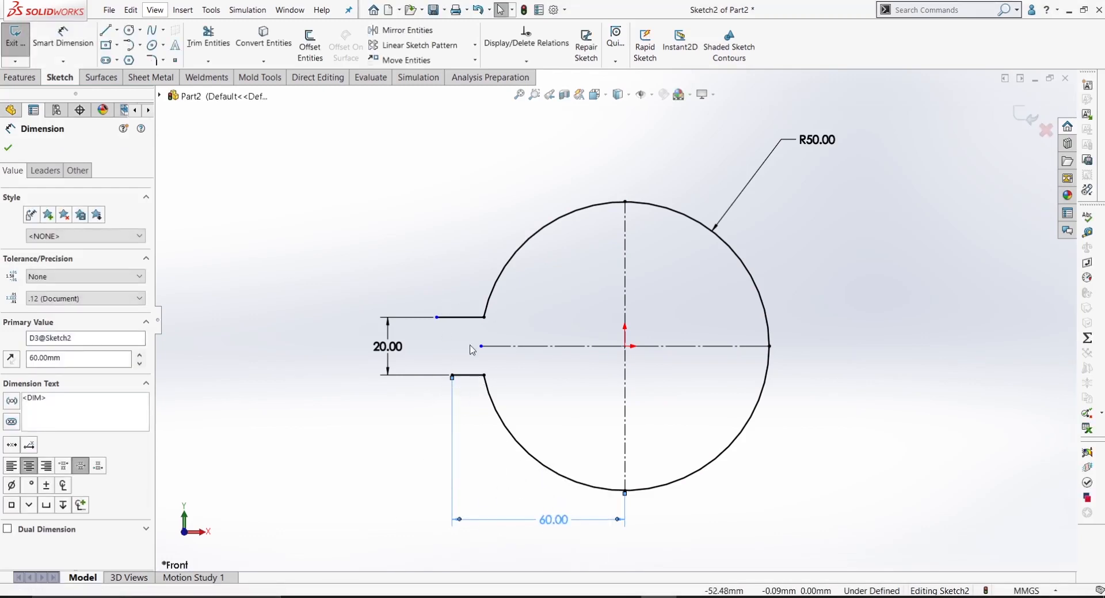
Add an equal relation between the upper and lower short horizontal lines
click(460, 316)
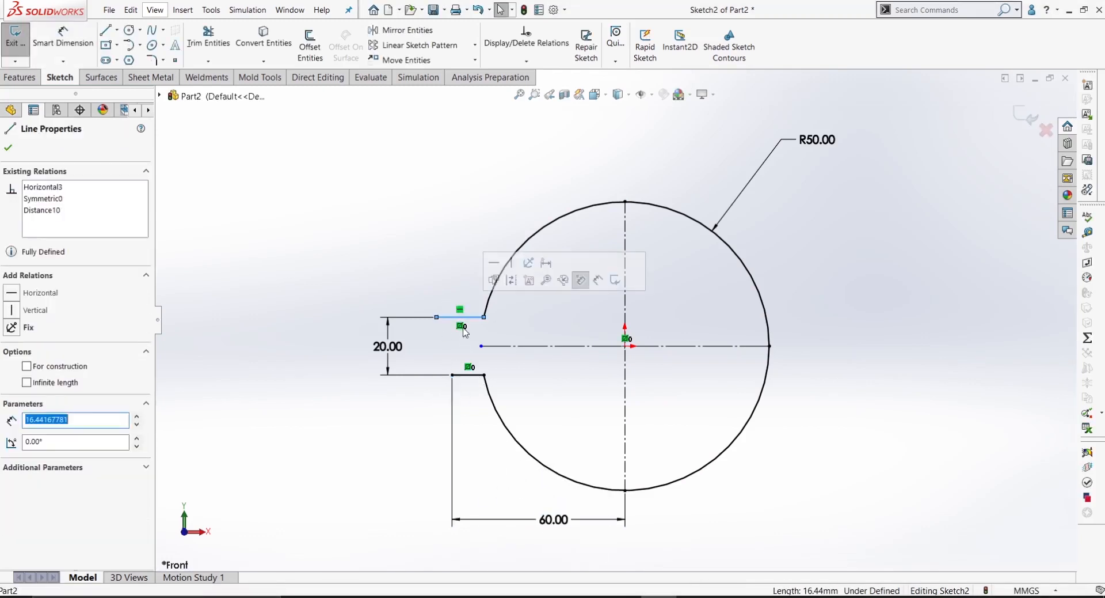
ctrl+click(468, 375)
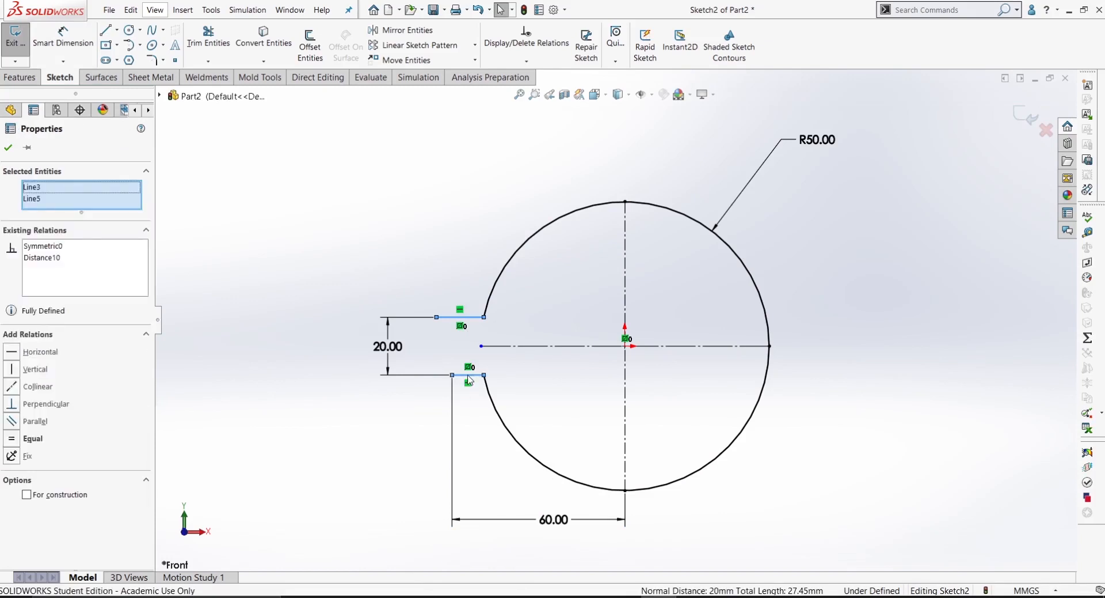
click(12, 439)
click(316, 454)
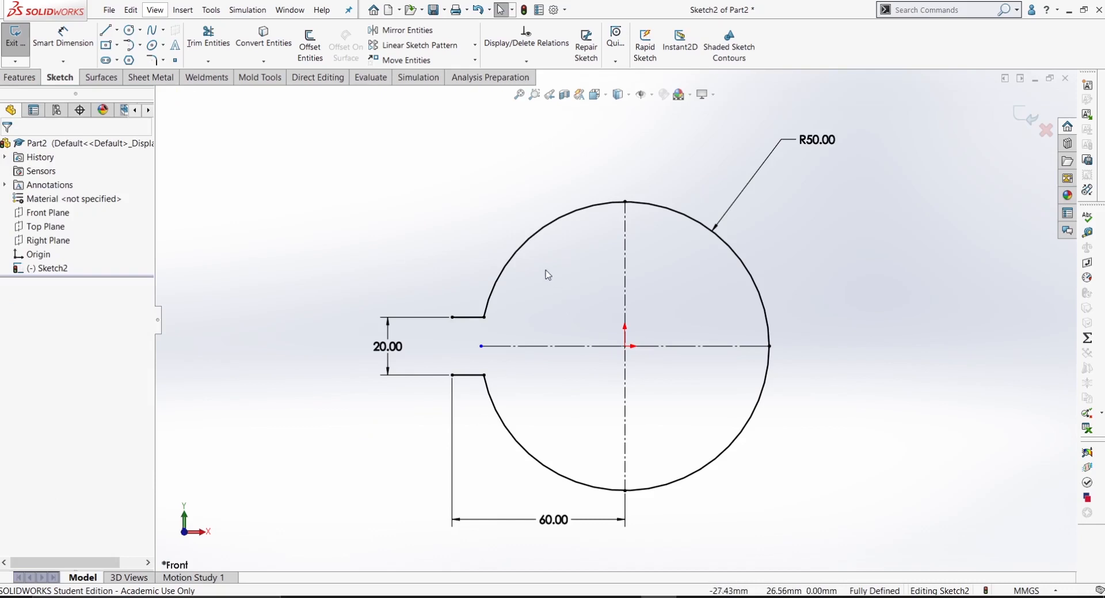
Offset the connected arc and short lines inward by 4 mm as a chain, adding the offset dimension
click(514, 253)
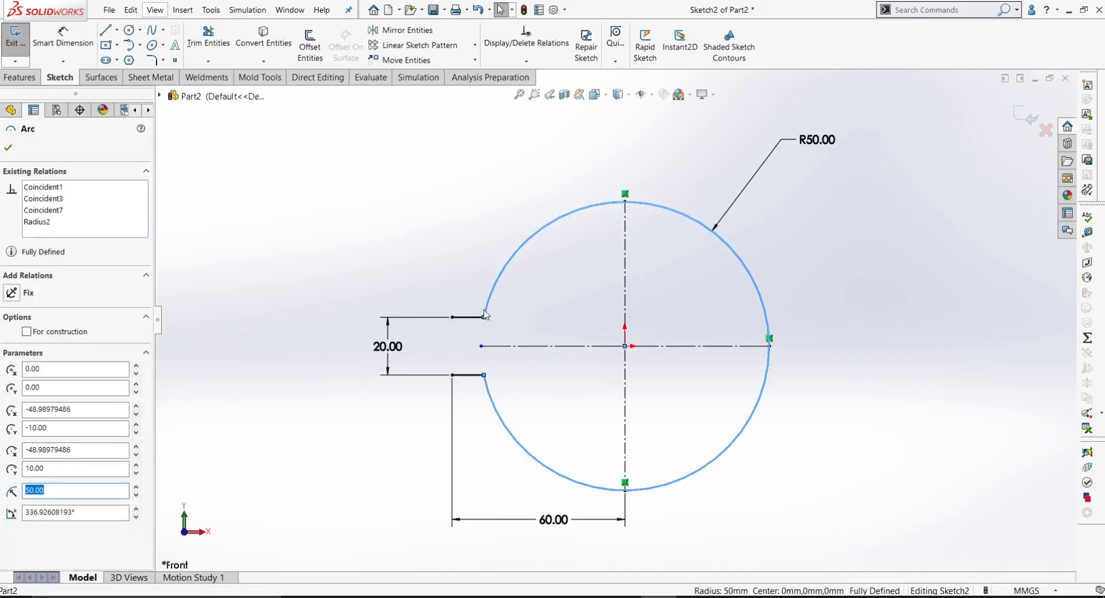
click(476, 274)
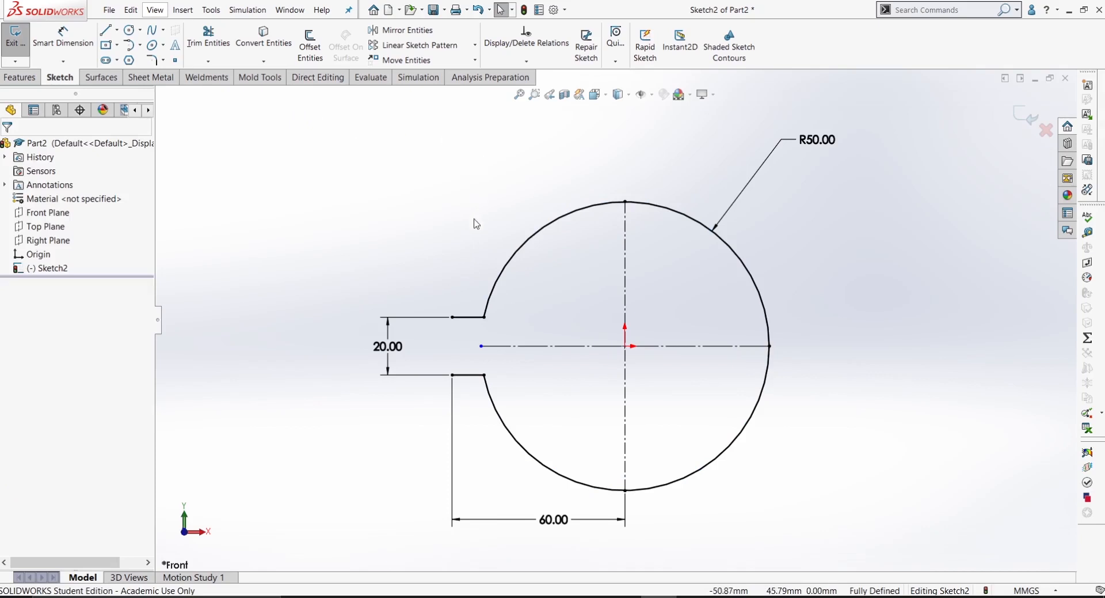
click(319, 57)
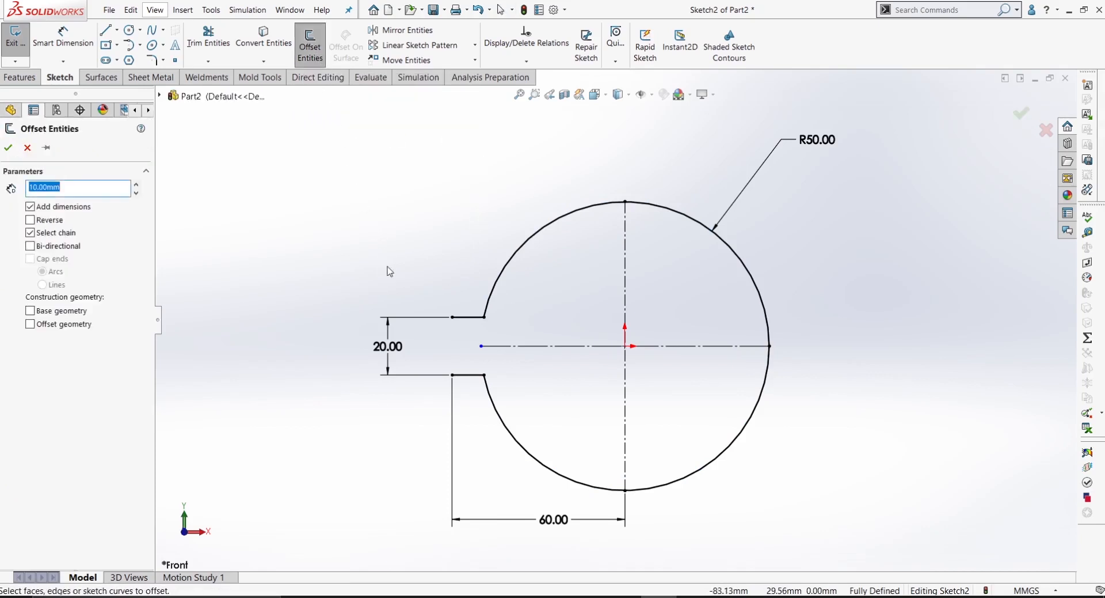
click(469, 317)
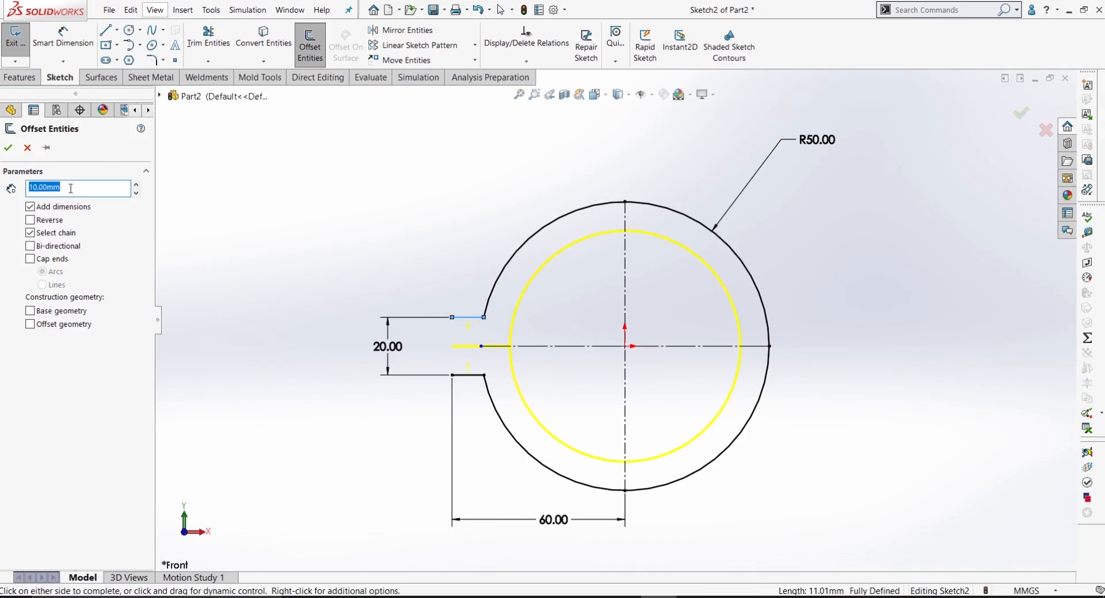
text(4)
key(Return)
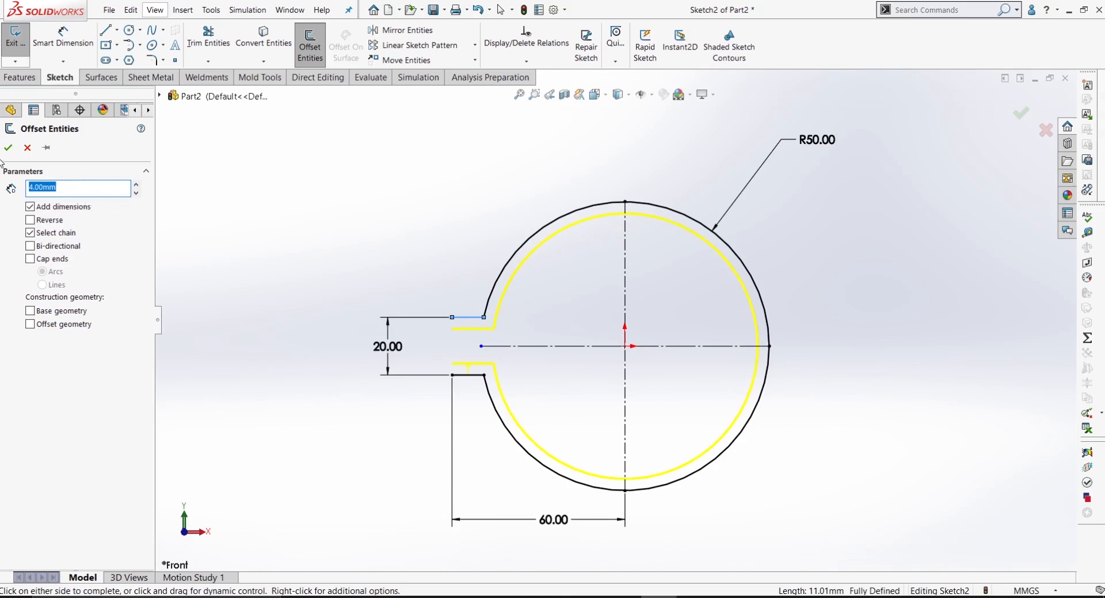
click(31, 220)
click(31, 222)
click(8, 148)
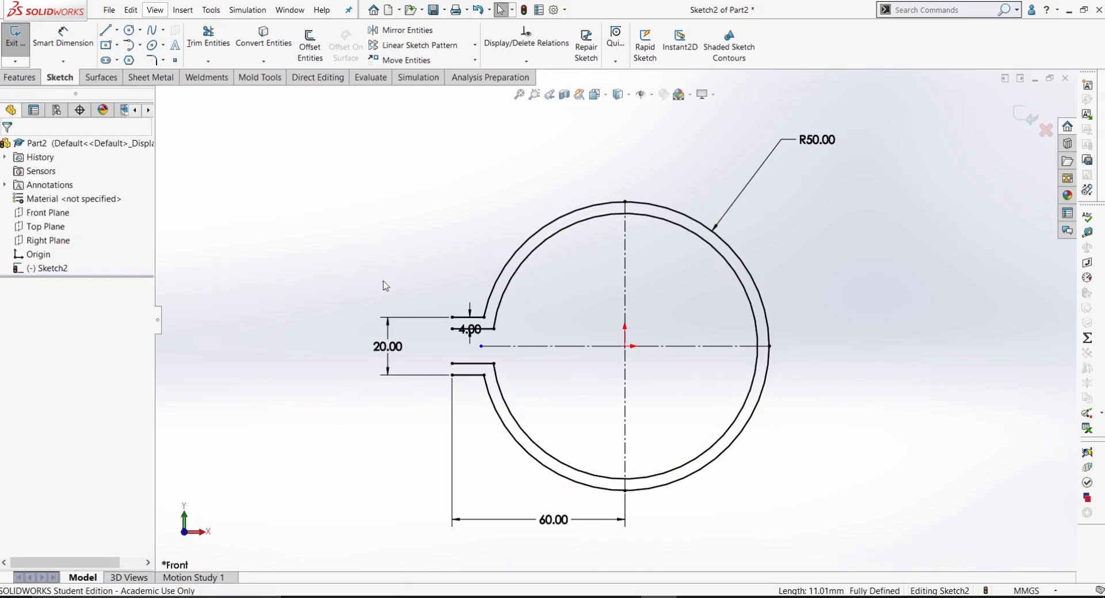
Close the outer end of the upper arm with a vertical line joining the original and offset lines
click(105, 32)
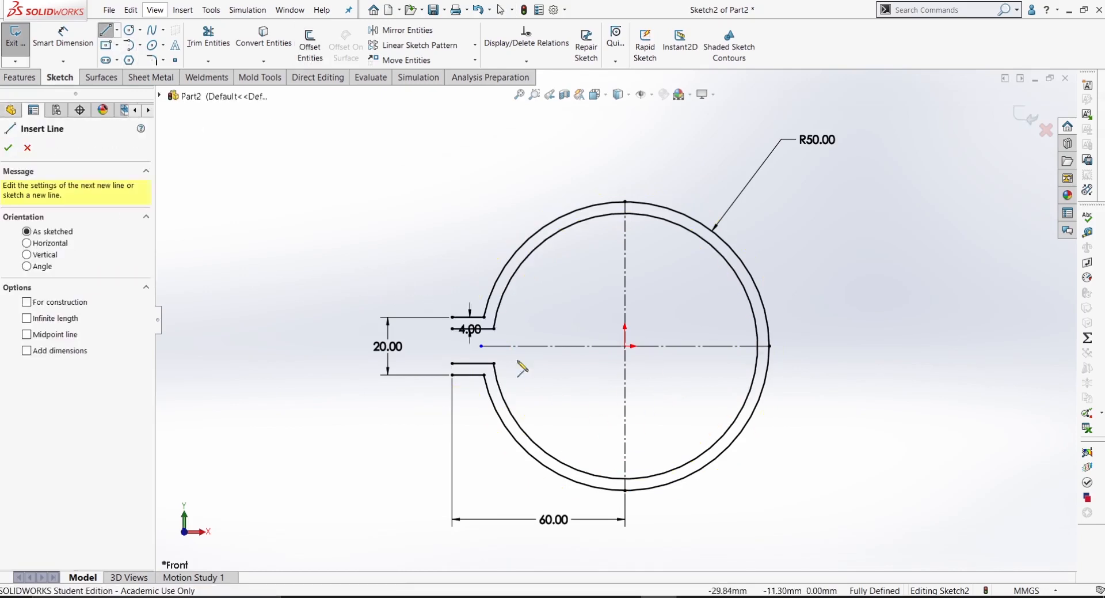
click(452, 329)
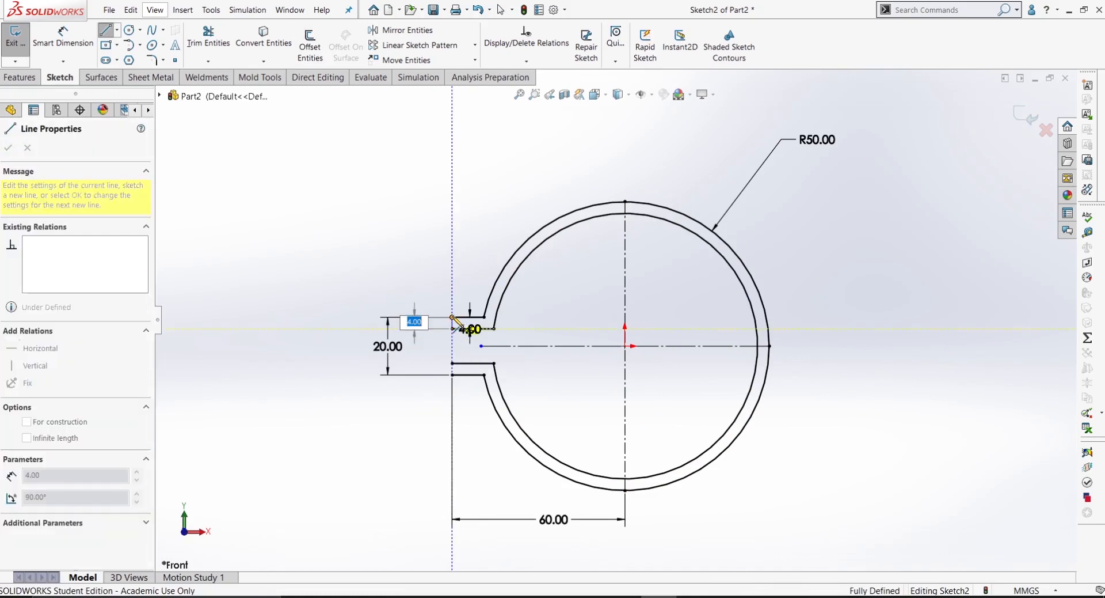
click(452, 317)
right_click(462, 276)
click(471, 288)
Close the outer end of the lower arm with a vertical line between the offset and original lines
scroll(454, 331, down, 4)
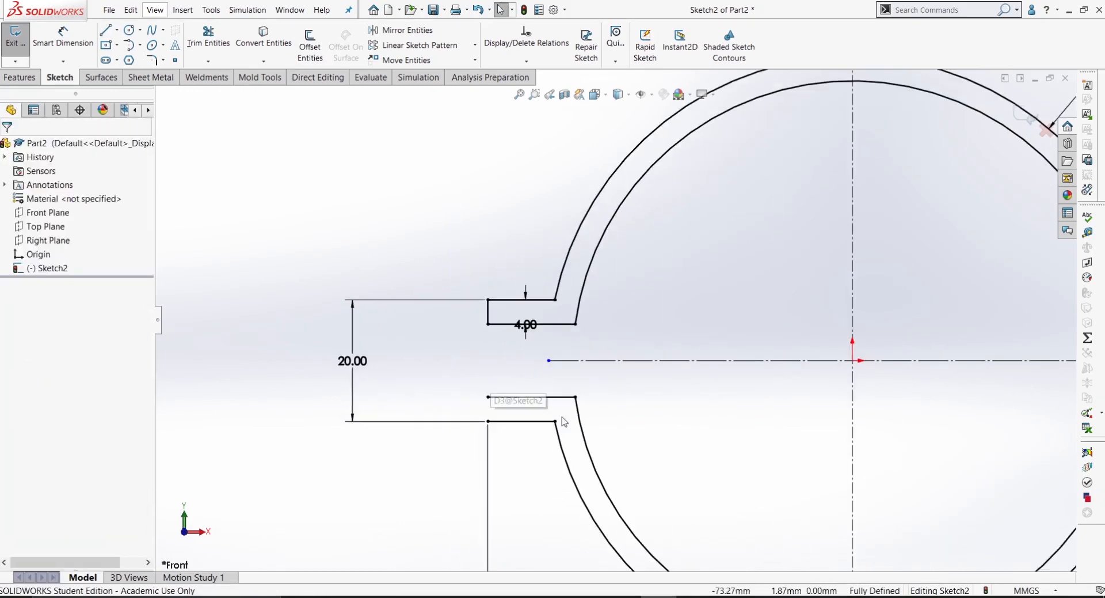
key(l)
click(488, 397)
click(488, 421)
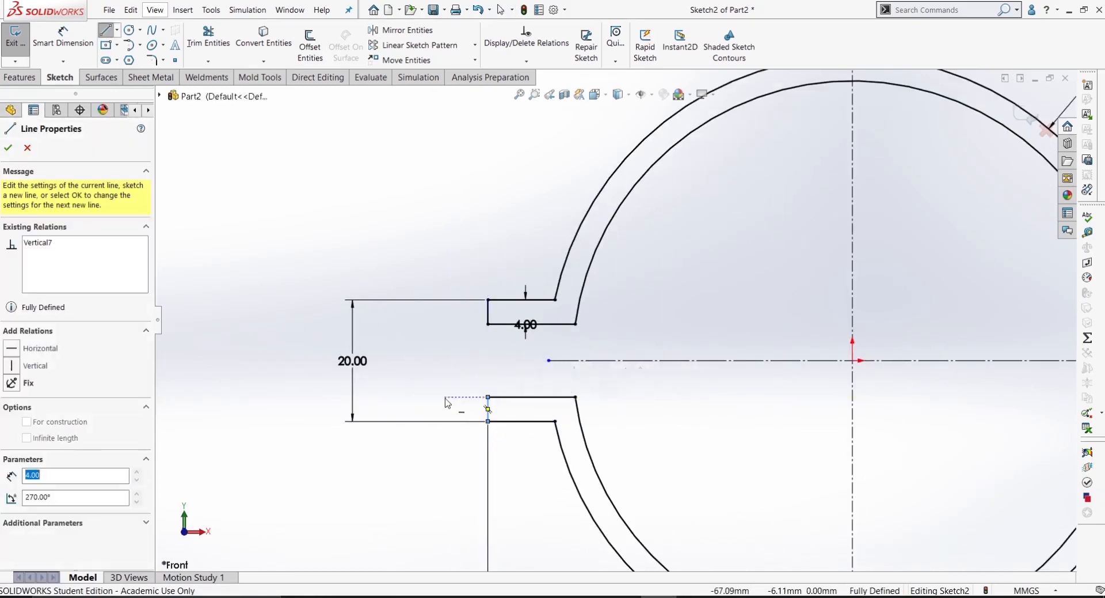
right_click(446, 397)
click(459, 409)
Reposition the 4 mm offset dimension above and outside the upper arm, and place the R50 dimension closer to the ring
scroll(448, 422, up, 3)
scroll(612, 314, up, 4)
scroll(711, 412, down, 3)
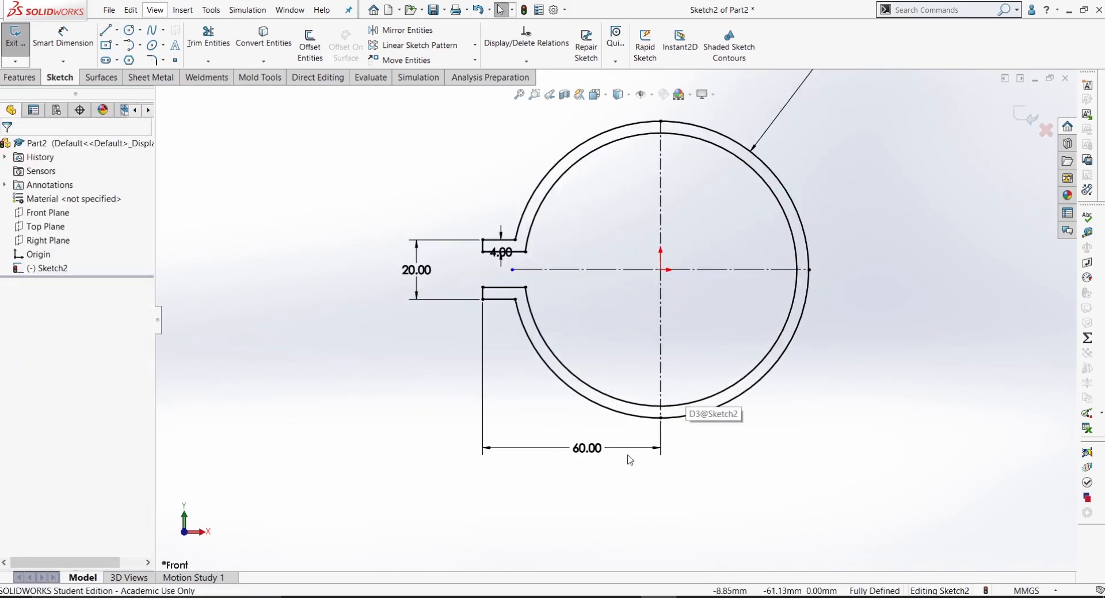
drag(501, 256, 465, 195)
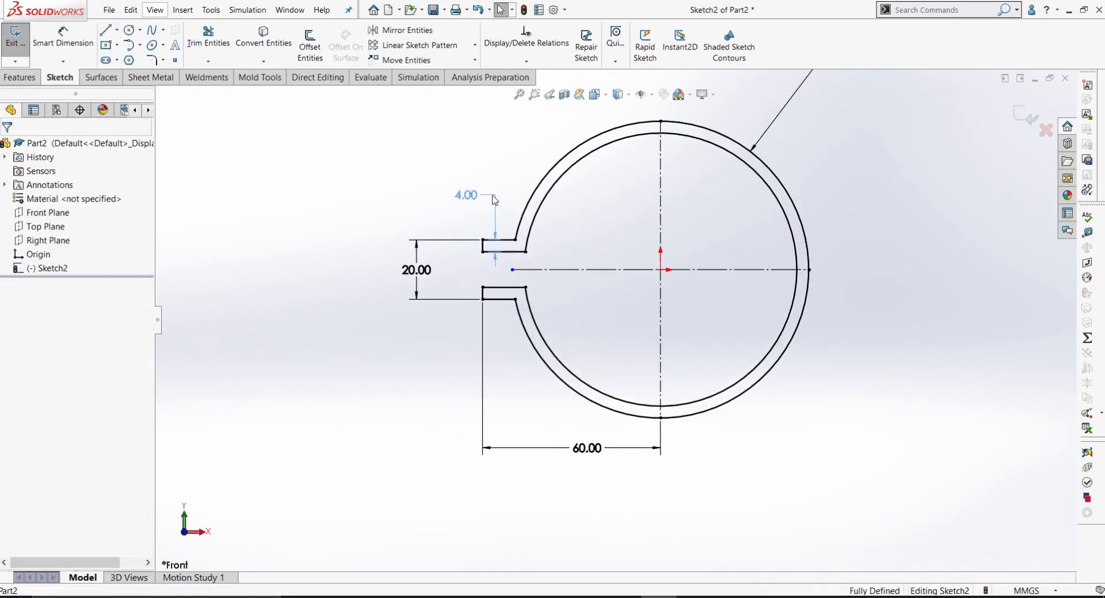
scroll(799, 162, up, 2)
drag(785, 138, 792, 204)
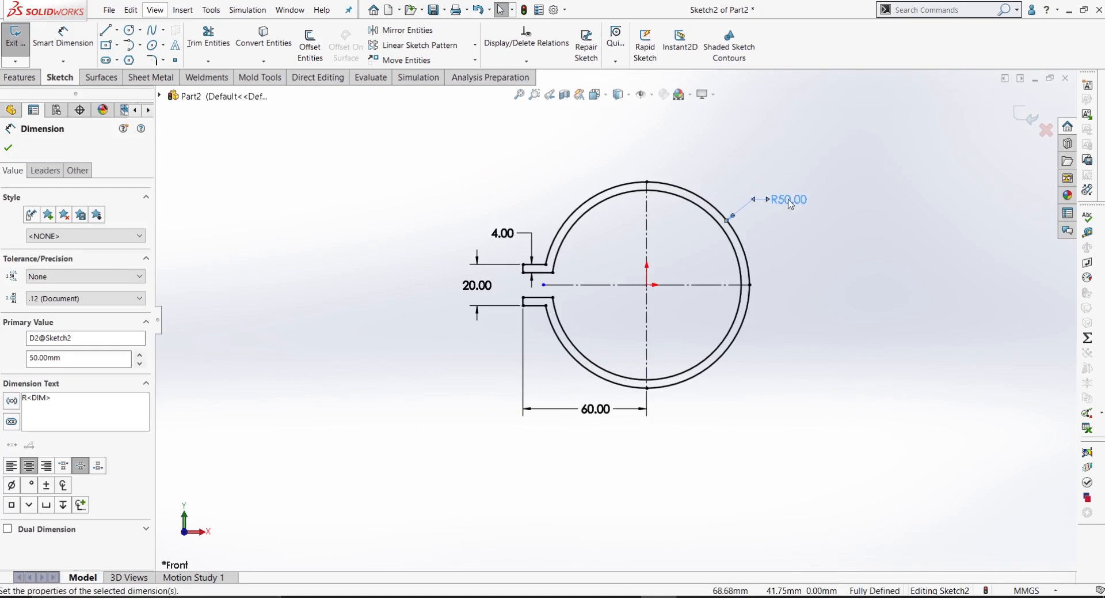